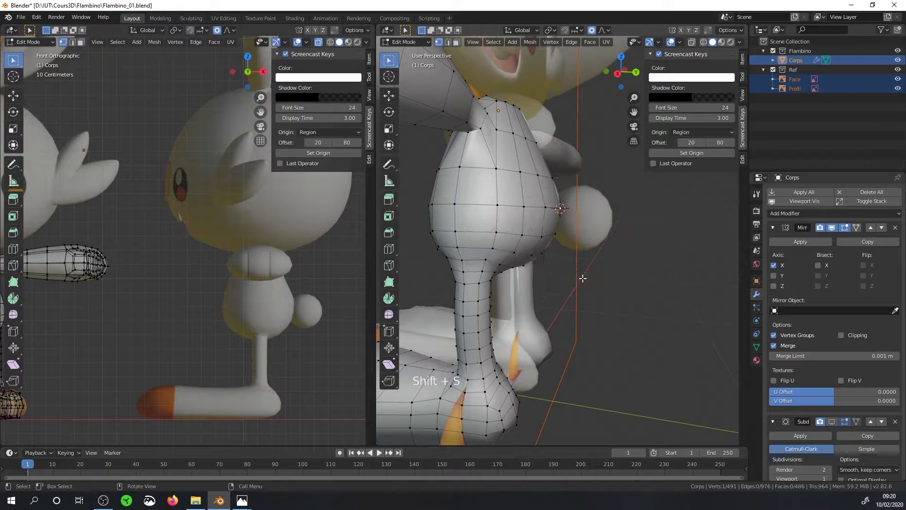
Add a UV sphere at the 3D cursor behind the body, with a radius of 0.06 m and 7 segments.
middle_drag(582, 279, 554, 288)
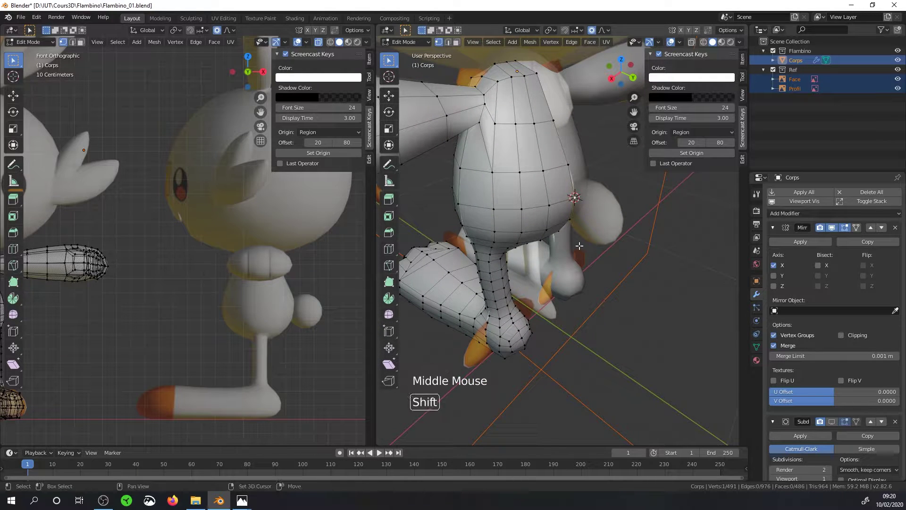
key(shift+a)
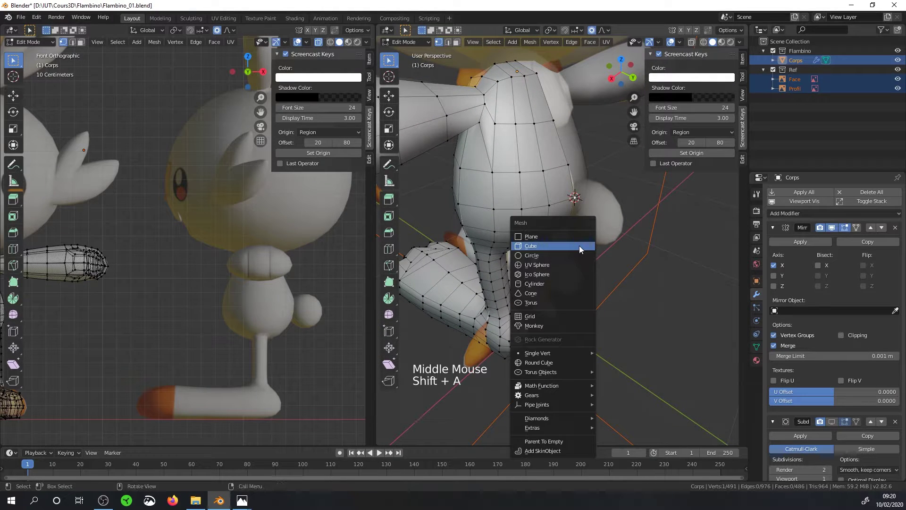
click(557, 263)
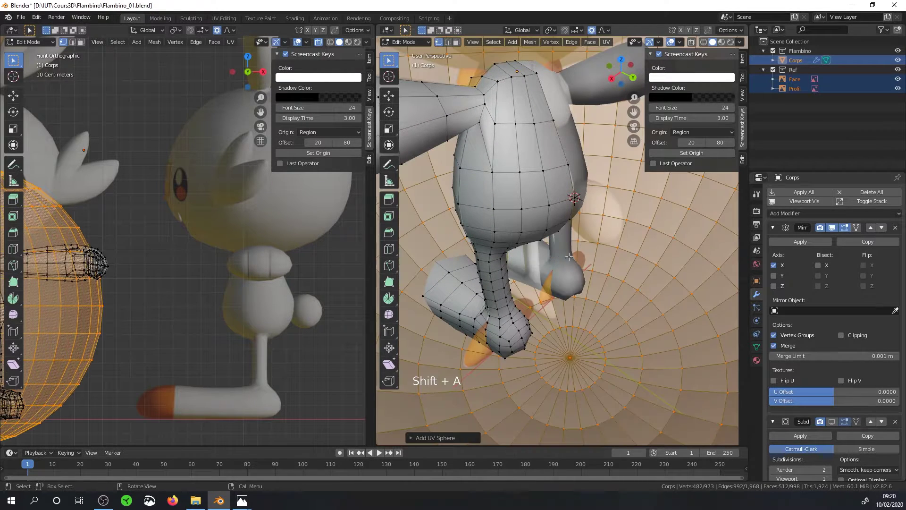
click(417, 437)
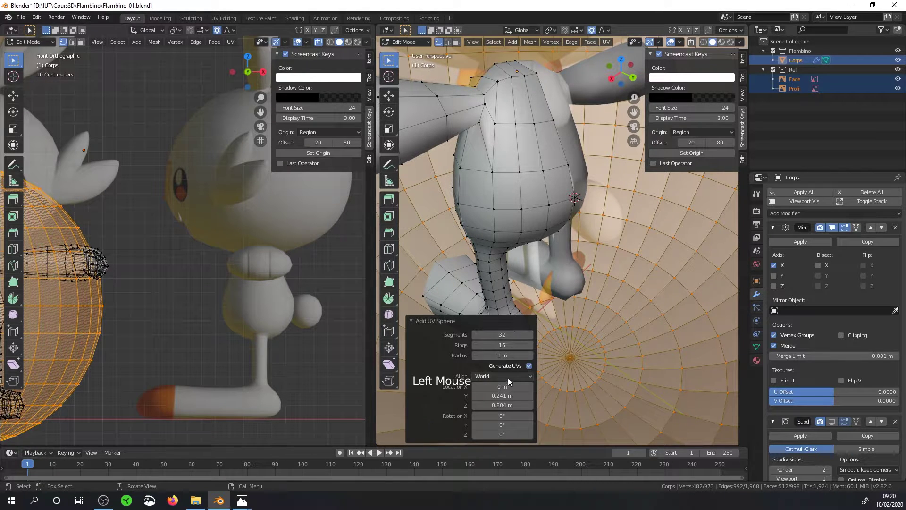
drag(510, 355, 466, 355)
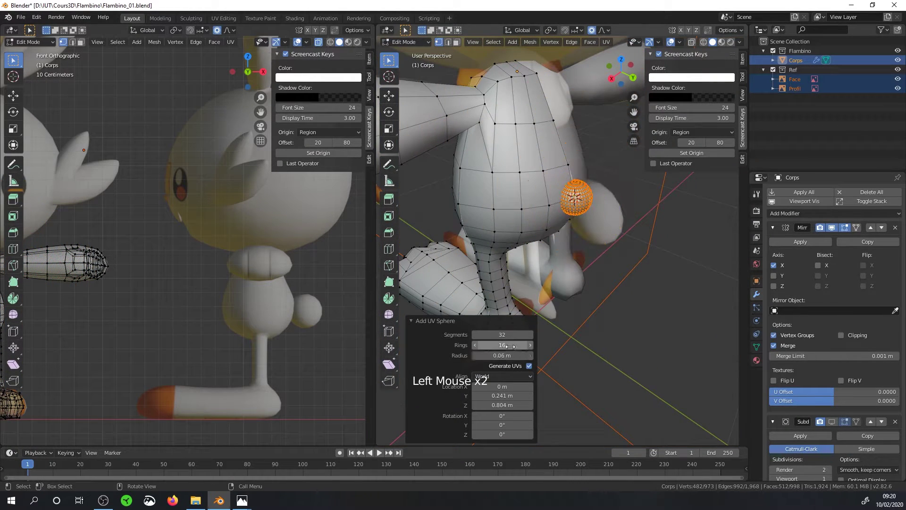
key(KP_3)
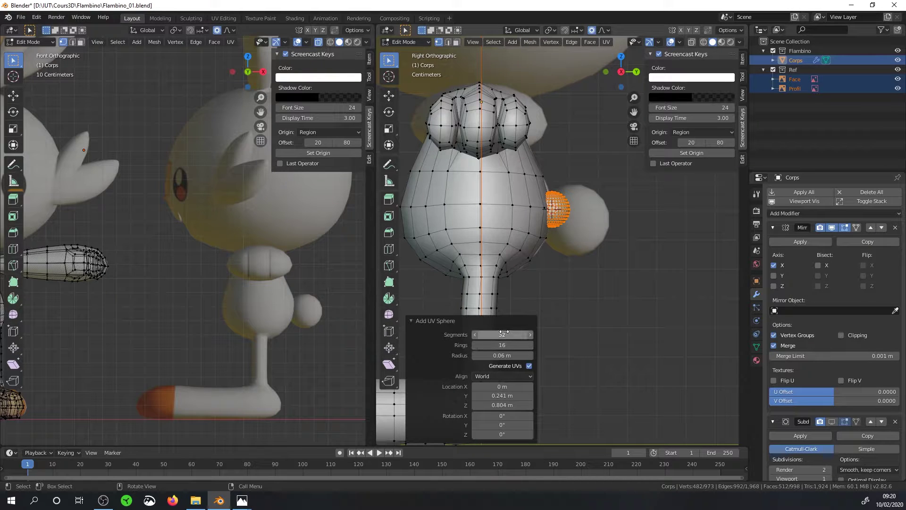
drag(514, 334, 468, 334)
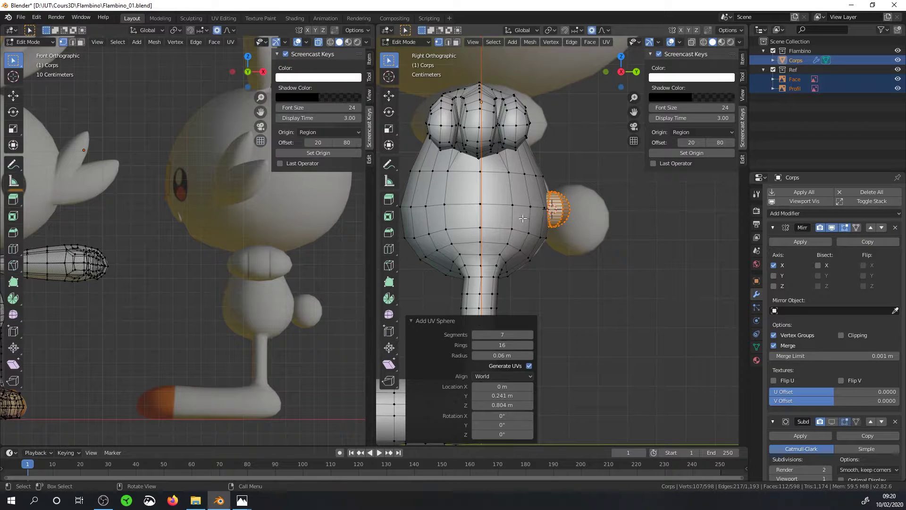
Move the sphere about 0.13 m along Y onto the reference tail, then delete its vertices.
key(g)
click(578, 247)
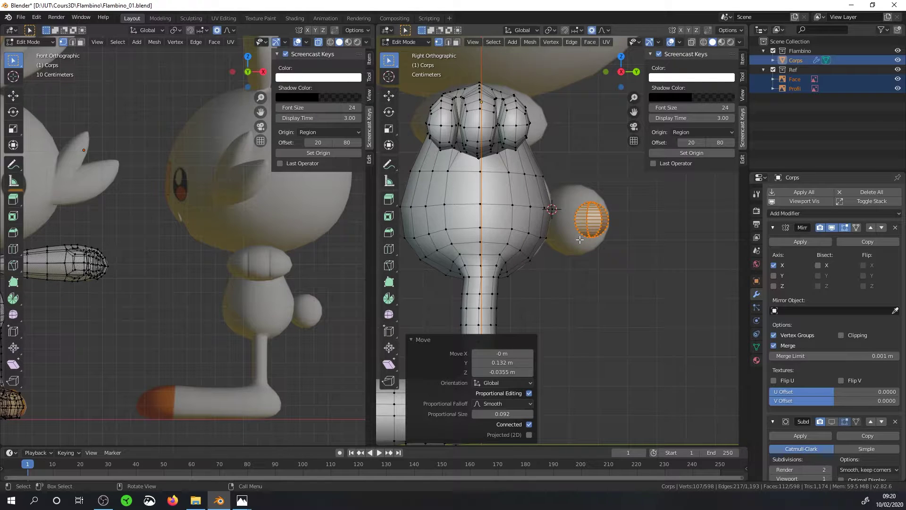
key(x)
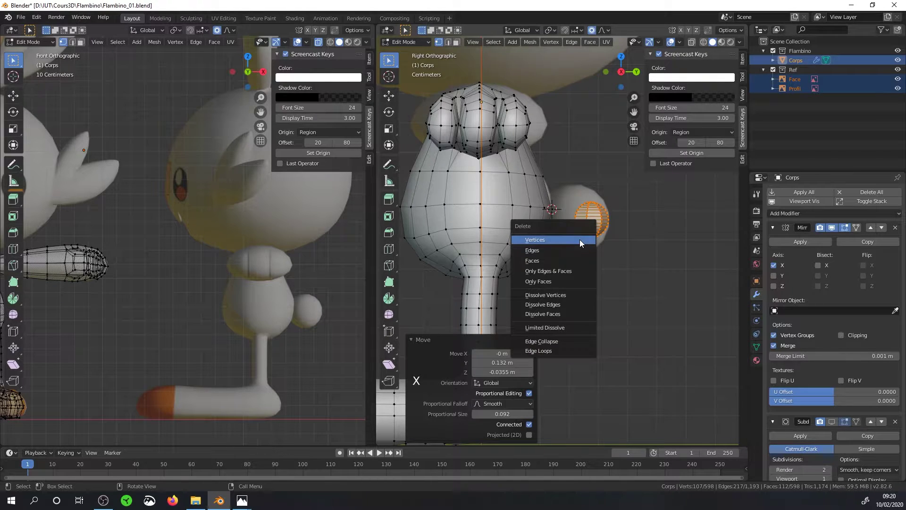
click(579, 239)
key(shift+Tab)
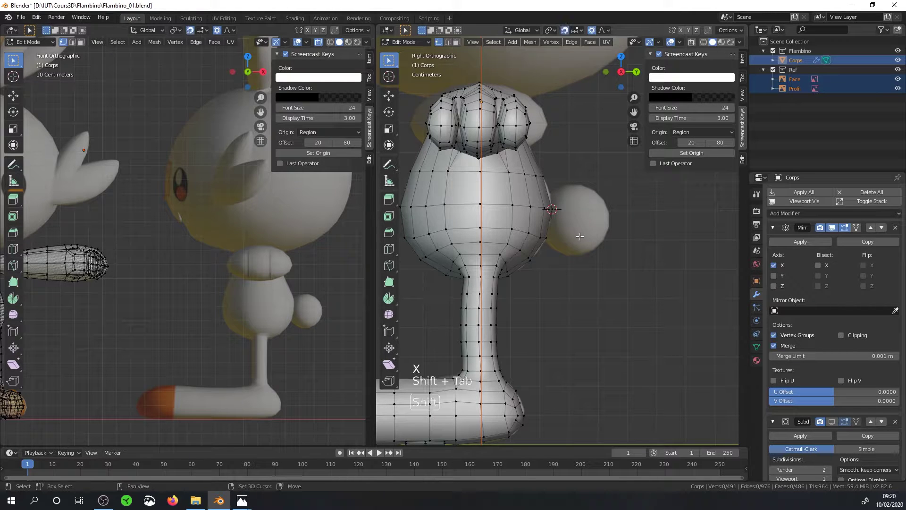
Add a new UV sphere at the 3D cursor with 8 segments and 8 rings.
key(shift+a)
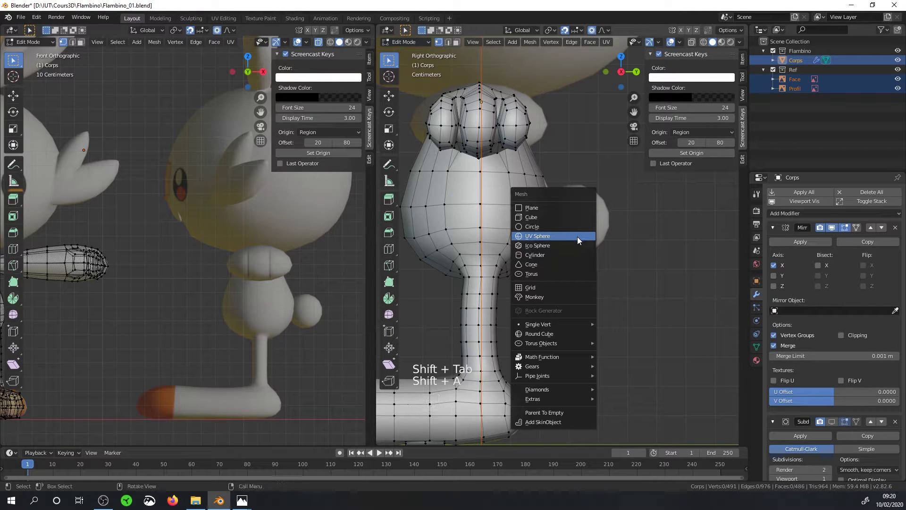
click(573, 236)
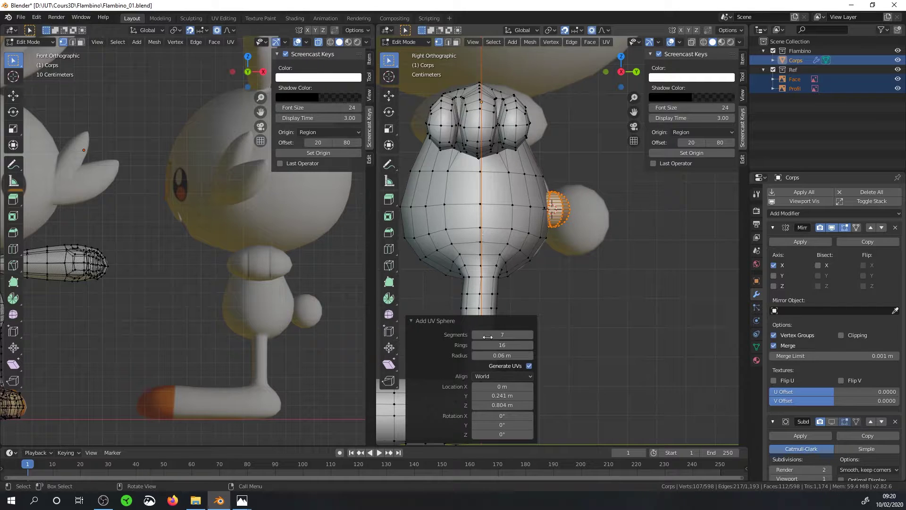
click(506, 335)
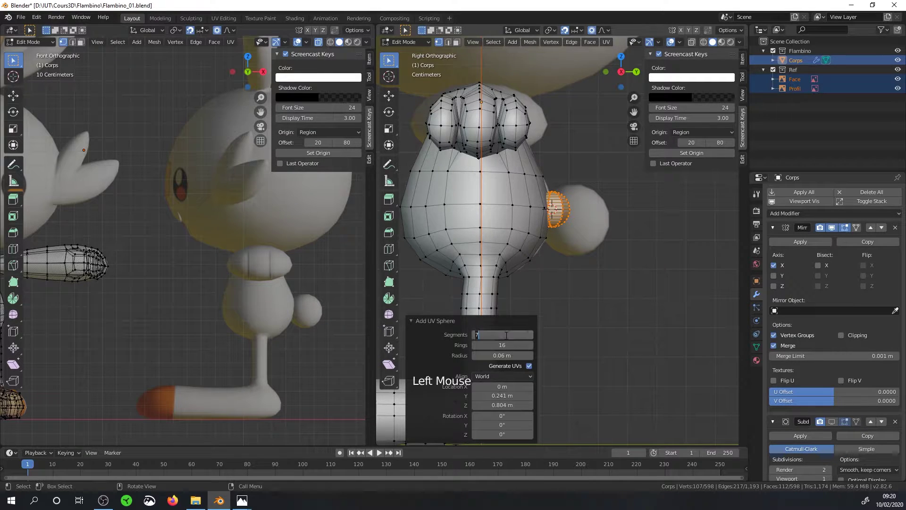
text(8)
key(Return)
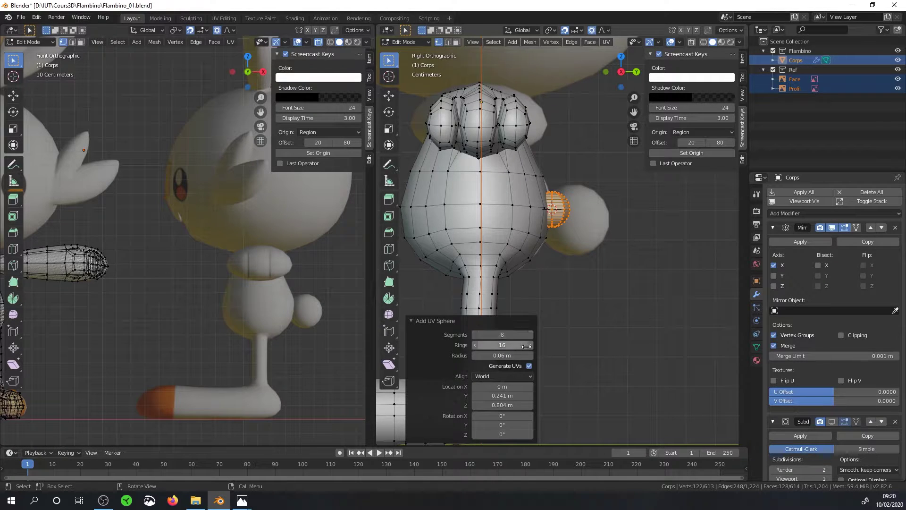
drag(503, 345, 472, 345)
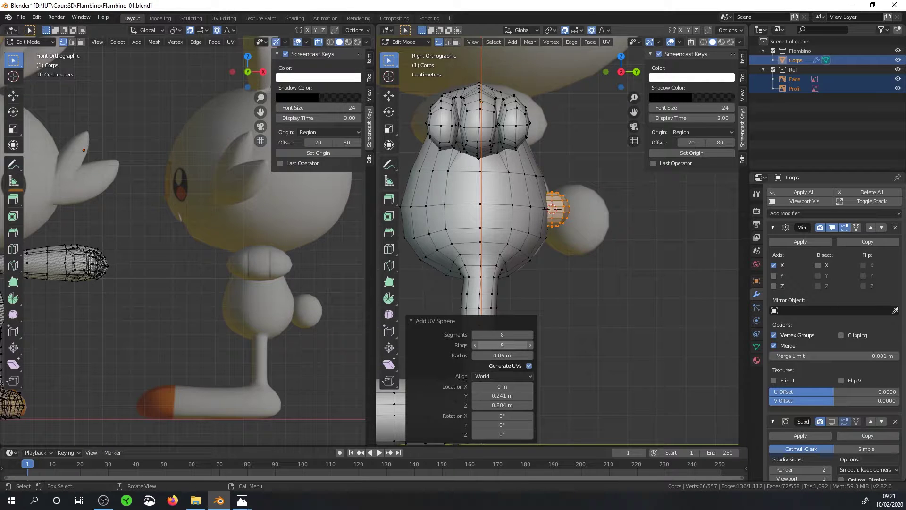
click(505, 345)
text(8)
key(Return)
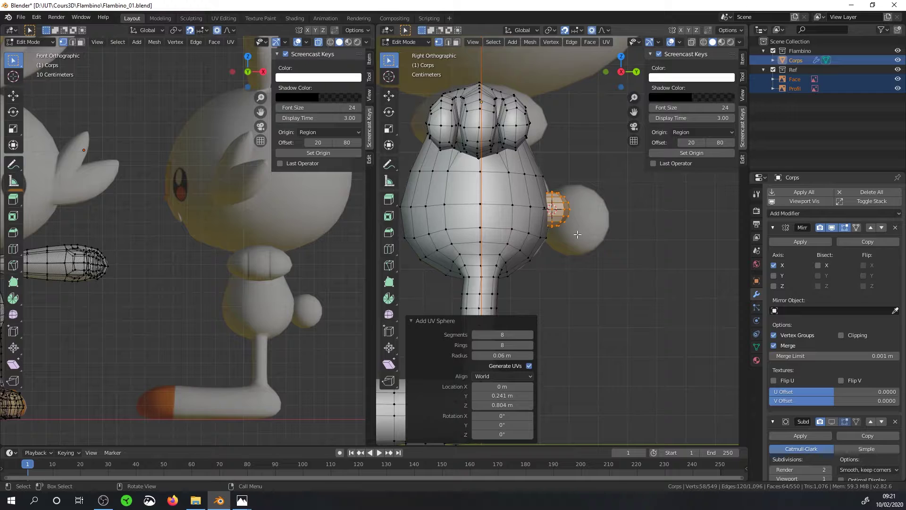
Move the sphere about 0.1 m along Y and -0.03 m along Z onto the reference tail, and turn snapping off.
key(g)
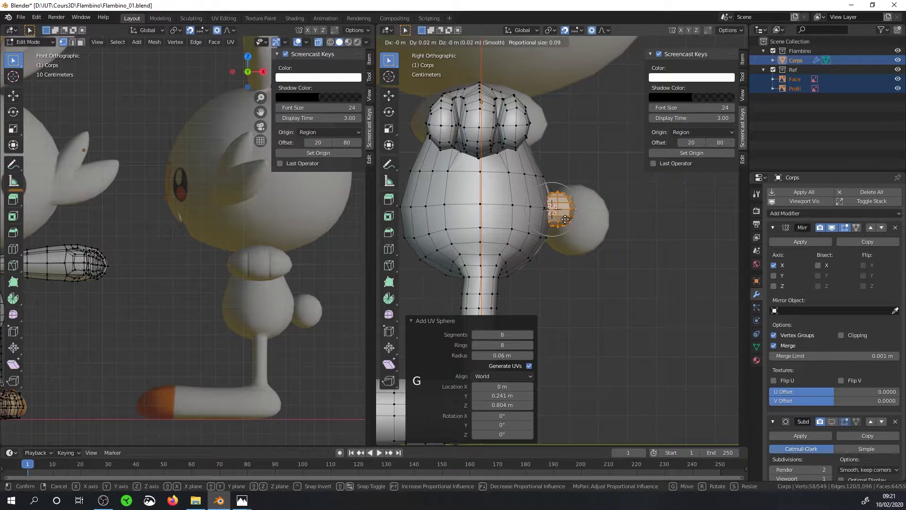
click(588, 228)
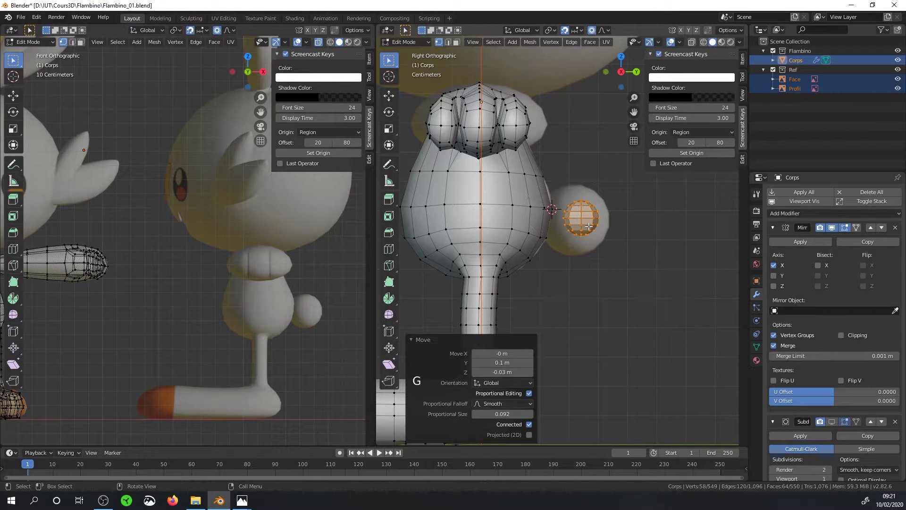
click(566, 30)
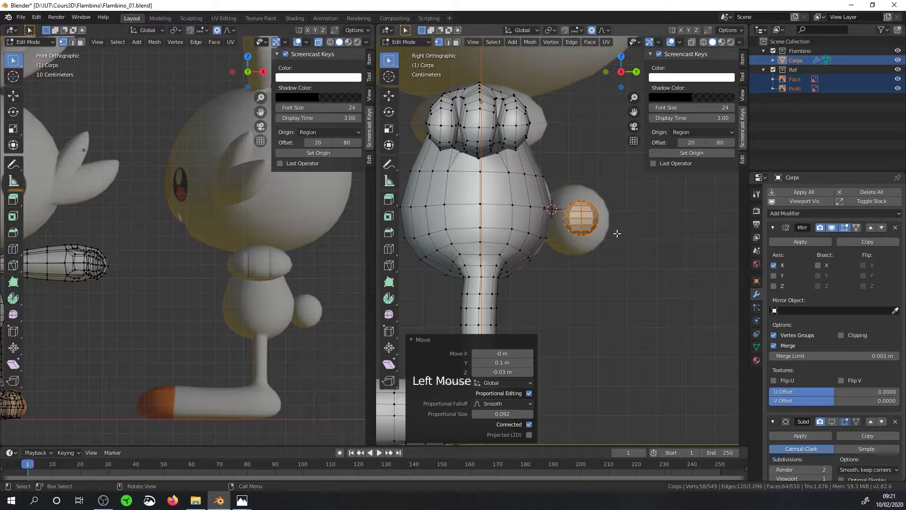
Rotate the tail sphere 90° about the X axis.
key(r)
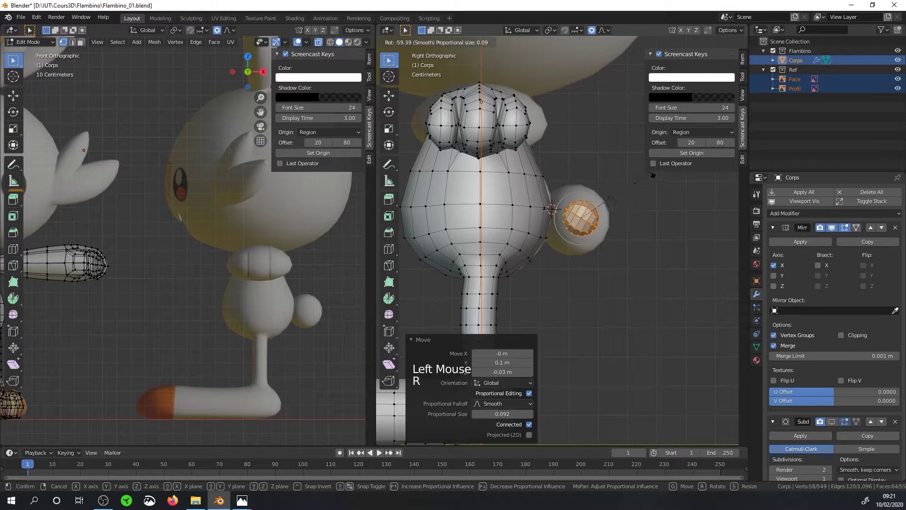
text(r)
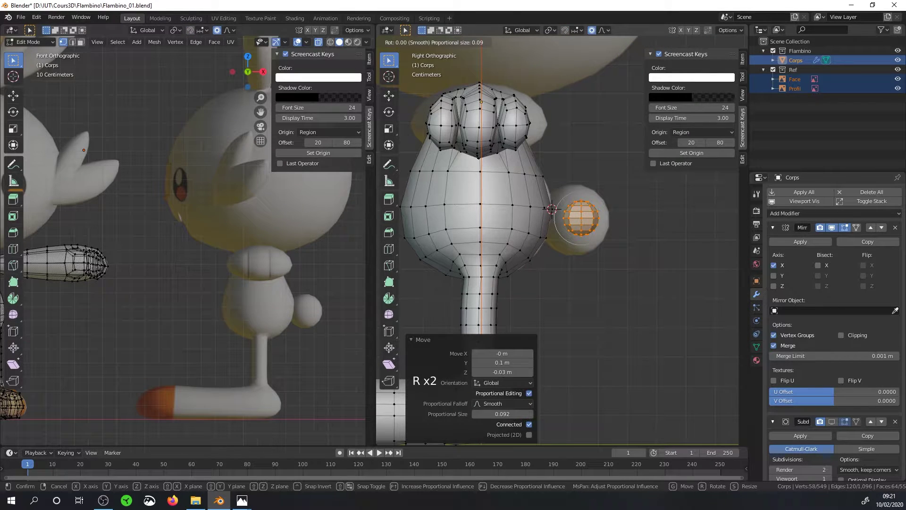
text(x90)
key(Return)
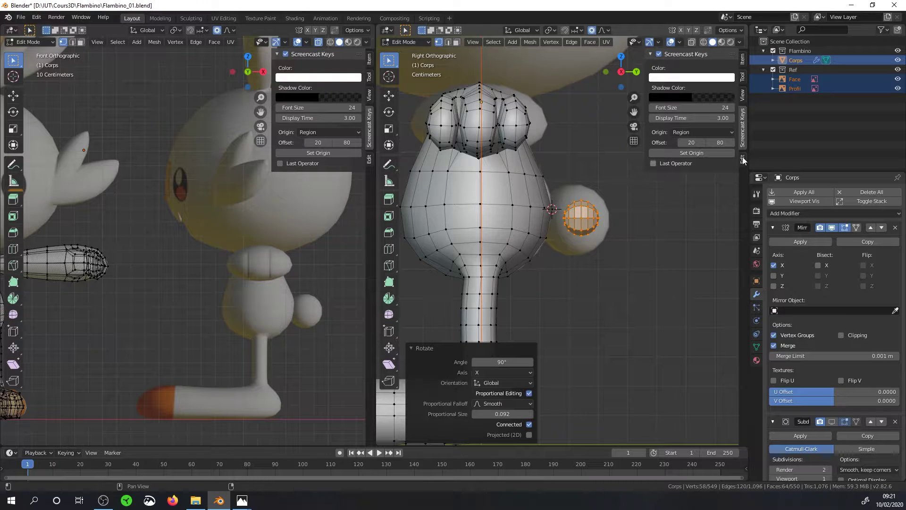
Scale the tail sphere up by about 1.88 to match the reference tail, and turn off proportional editing.
key(s)
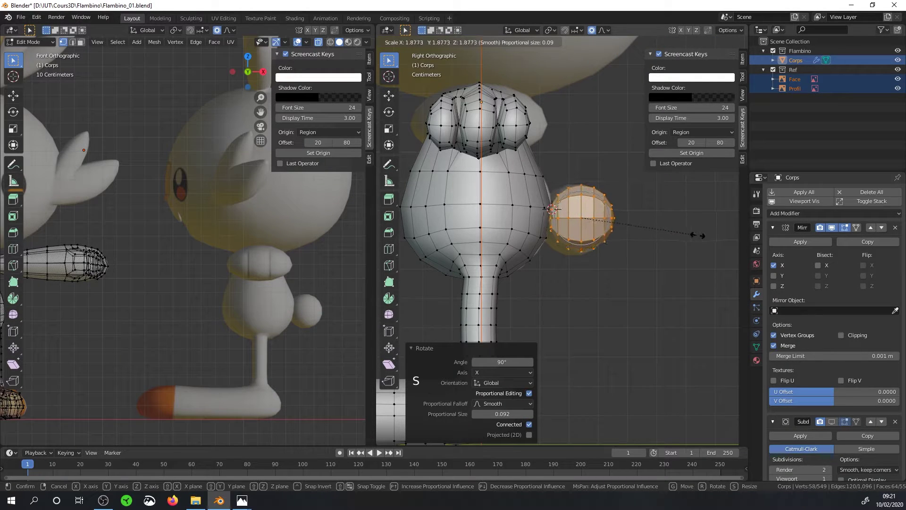
click(693, 234)
click(592, 29)
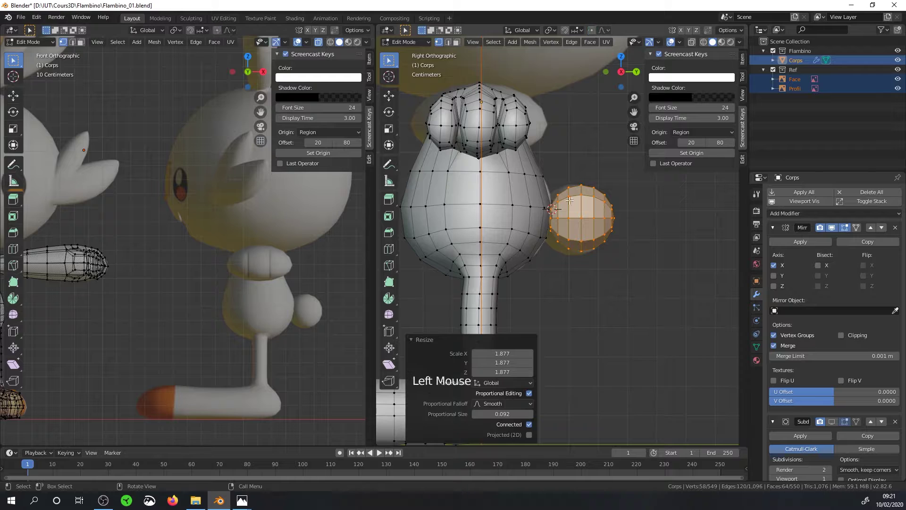
With X-ray enabled, shift the tail sphere about -0.016 m along Y and scale it by 1.11 to fit the reference.
click(692, 42)
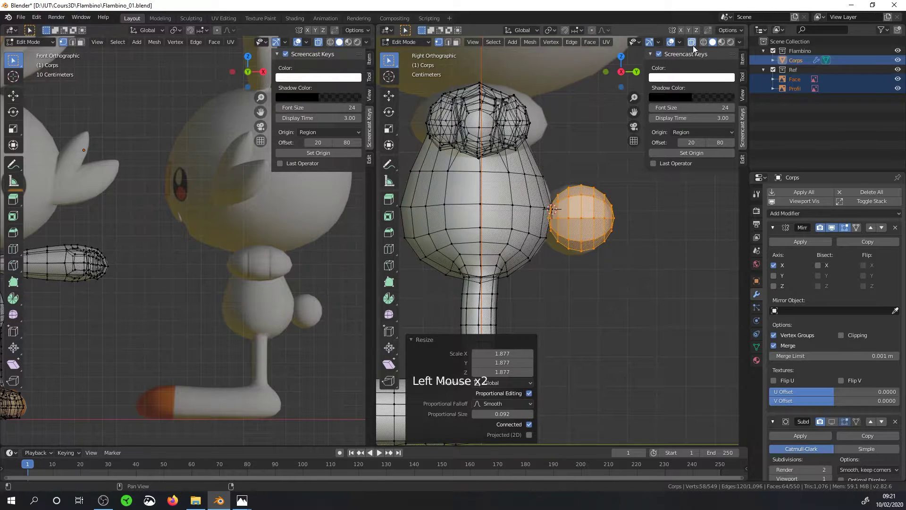
key(g)
click(603, 220)
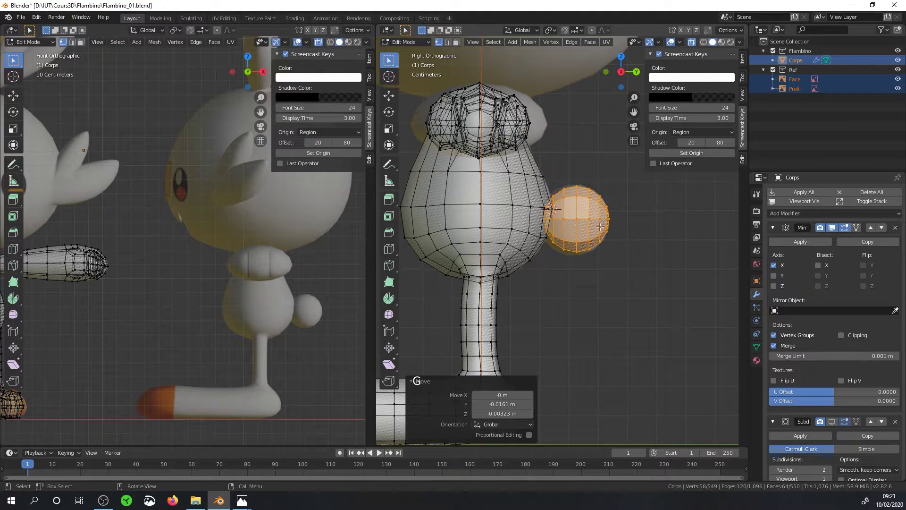
key(s)
click(606, 225)
In the top view, delete the tail sphere's vertices on the negative X side of the mirror axis.
middle_drag(620, 234, 575, 291)
scroll(578, 262, down, 2)
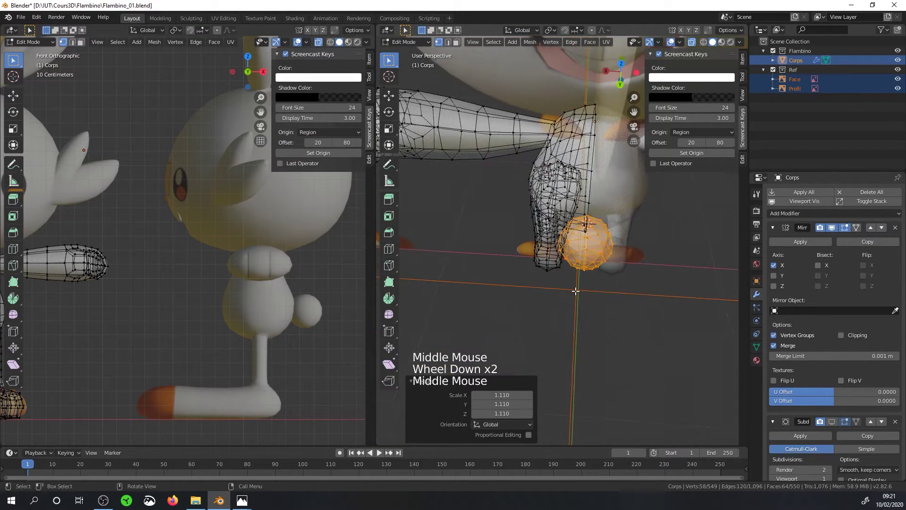
key(KP_7)
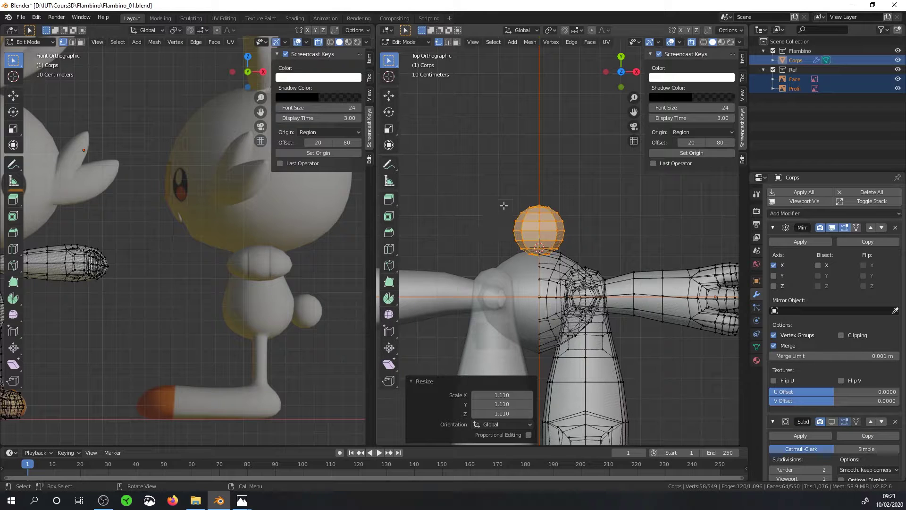
key(a)
key(a)
key(a)
key(a)
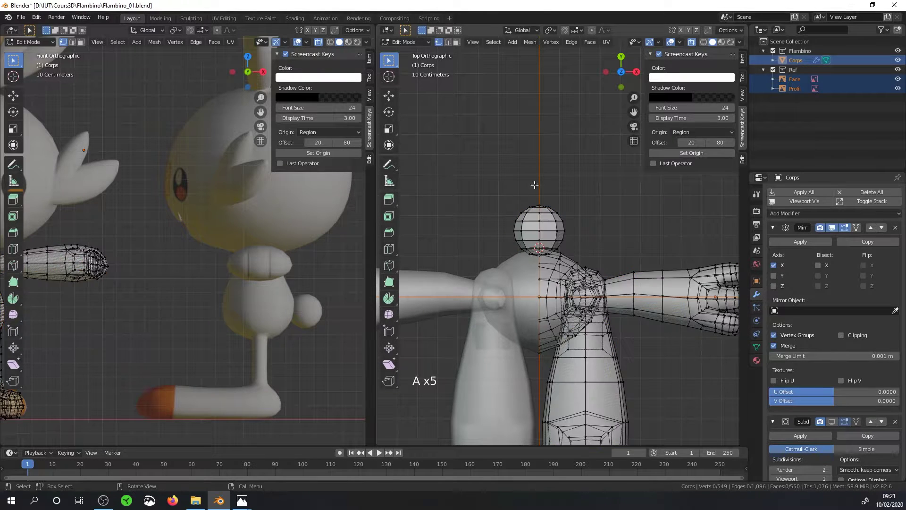
key(b)
drag(480, 156, 537, 274)
key(Delete)
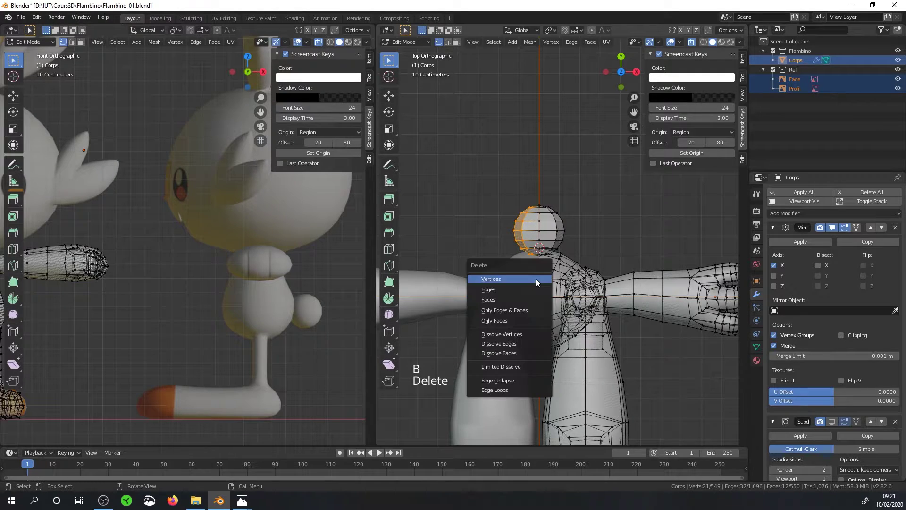
click(536, 278)
Select the whole linked half-sphere and move it about 0.146 m along Y, away from the body.
middle_drag(536, 278, 512, 247)
scroll(516, 264, up, 3)
shift+scroll(516, 265, up, 1)
middle_drag(512, 247, 496, 240)
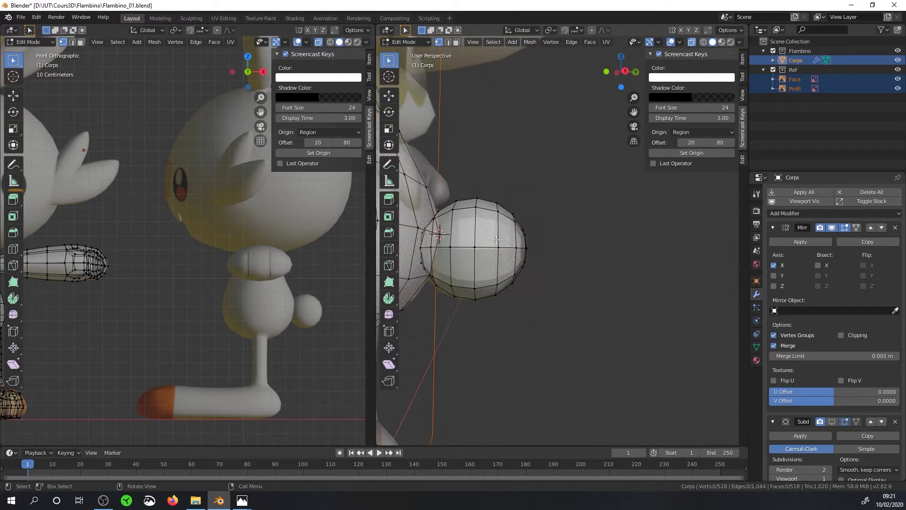
key(l)
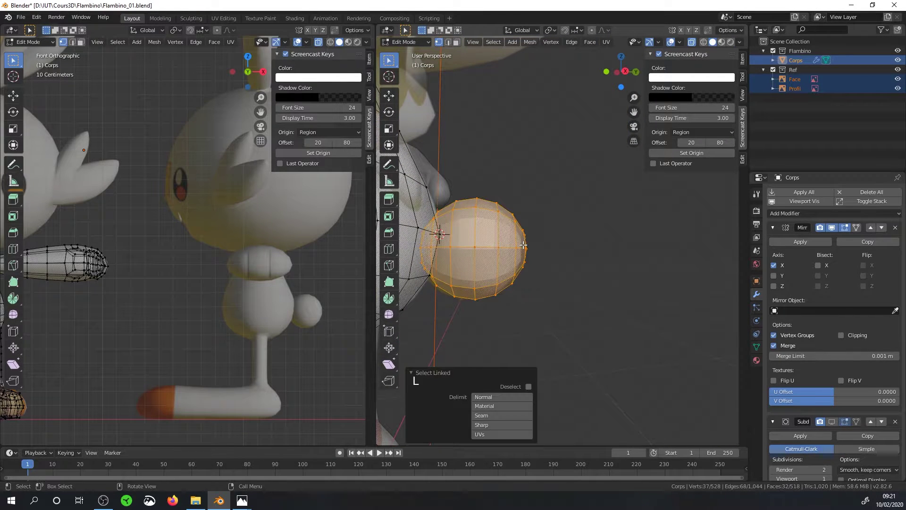
click(389, 96)
drag(514, 248, 576, 257)
middle_drag(577, 257, 525, 266)
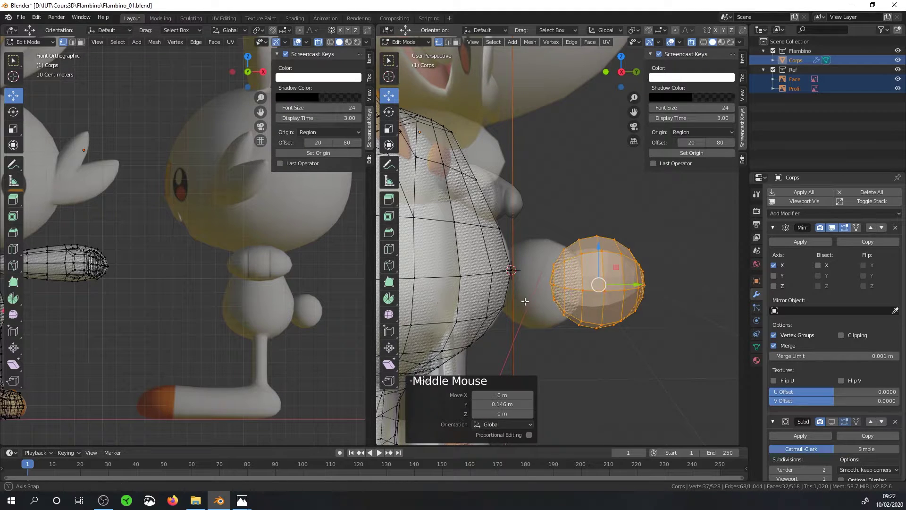
middle_drag(538, 296, 524, 319)
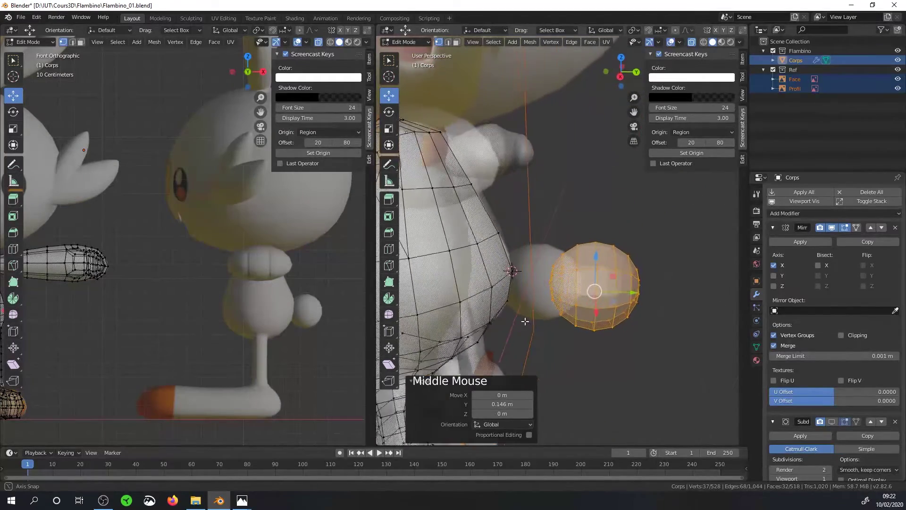
scroll(496, 276, up, 2)
middle_drag(495, 276, 469, 243)
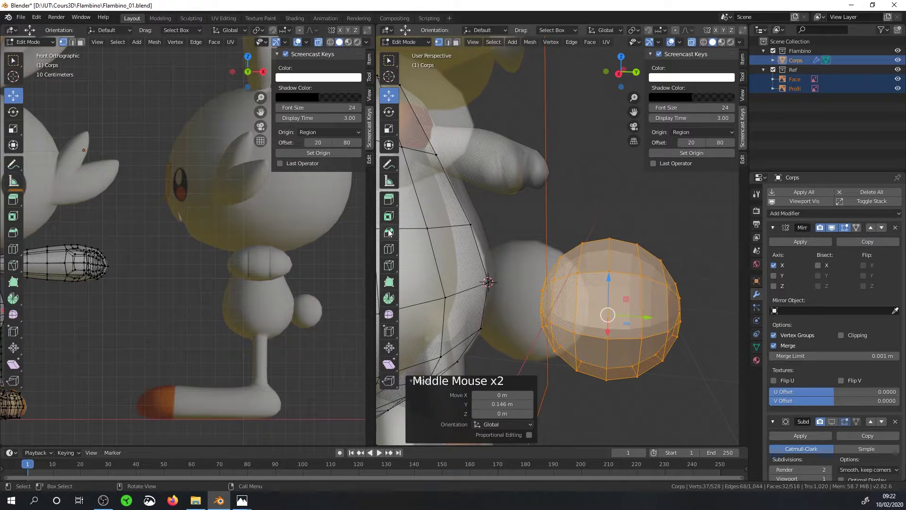
In face selection, inset the two rear body faces where the tail attaches by about 0.0287 m.
click(457, 44)
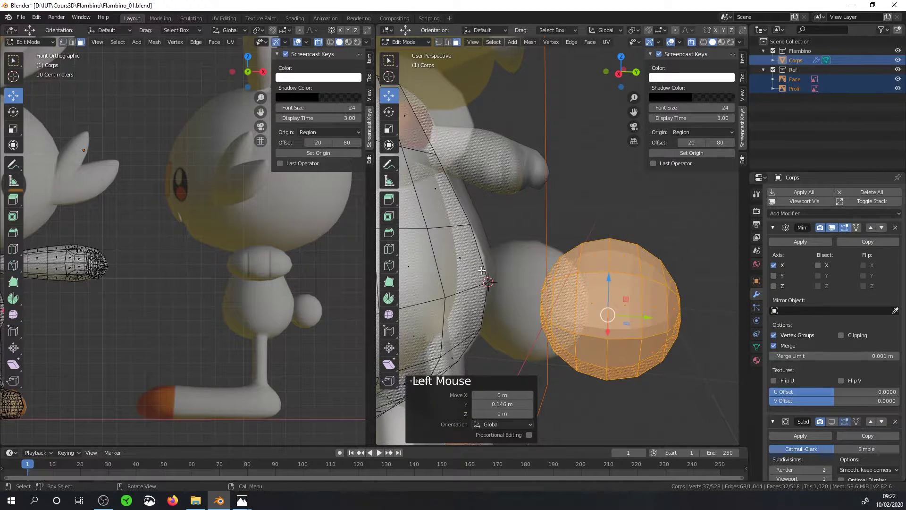
click(459, 261)
shift+click(463, 314)
scroll(477, 302, down, 3)
middle_drag(493, 290, 506, 270)
scroll(505, 246, up, 2)
key(i)
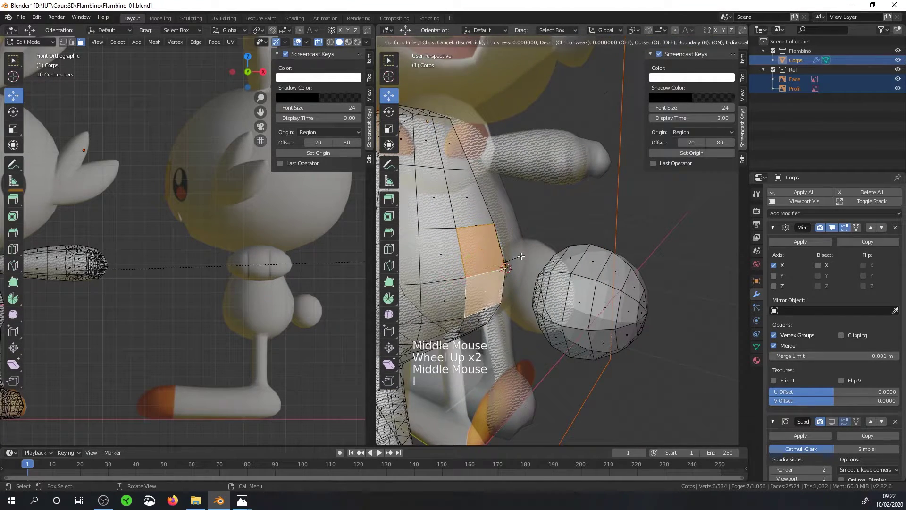
click(510, 264)
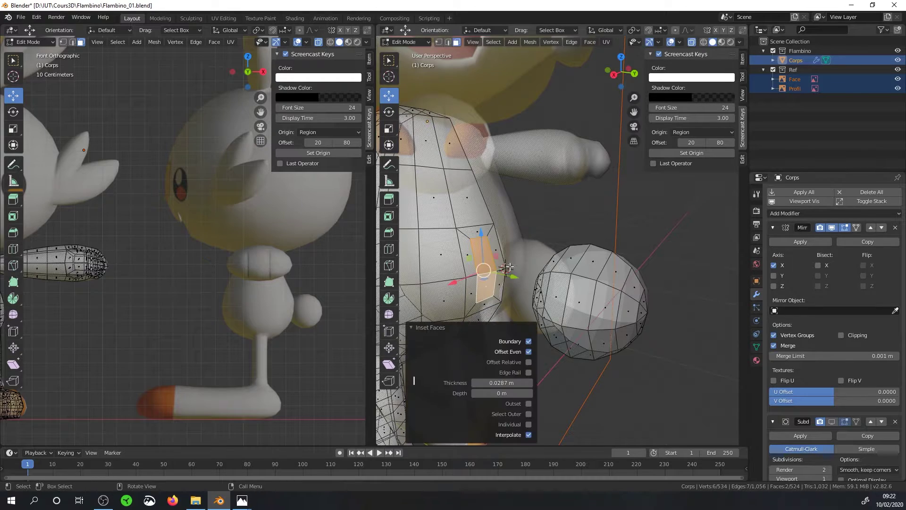
Enable Clipping on the Mirror modifier and delete the two thin faces between the inset and the mirror axis.
middle_drag(510, 265, 474, 245)
scroll(505, 243, up, 1)
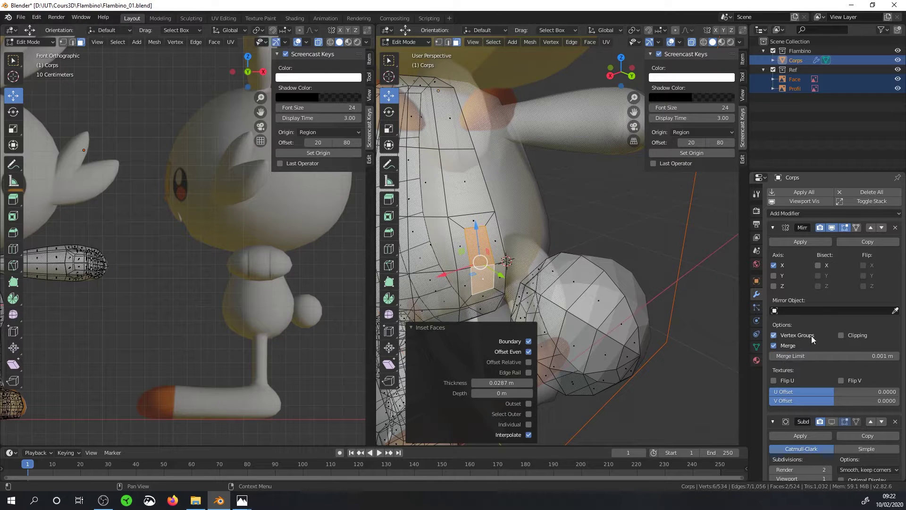
click(841, 335)
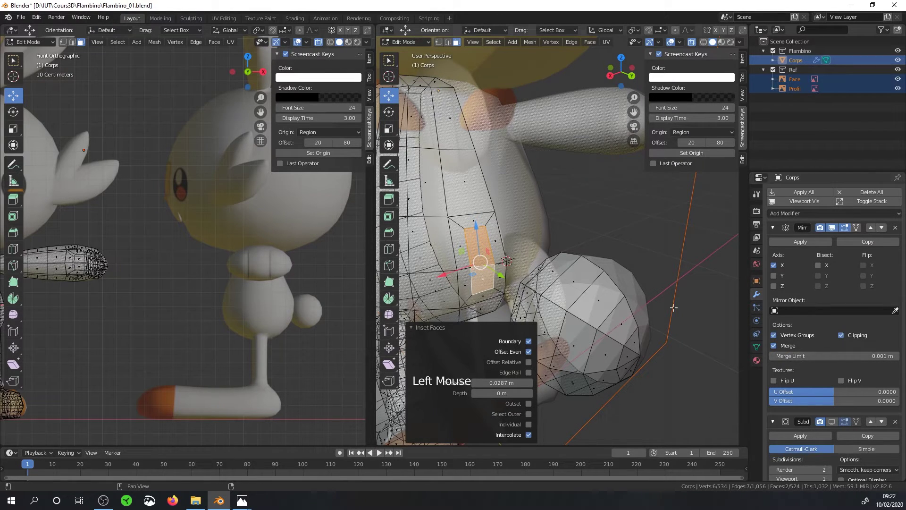
click(496, 248)
shift+click(504, 277)
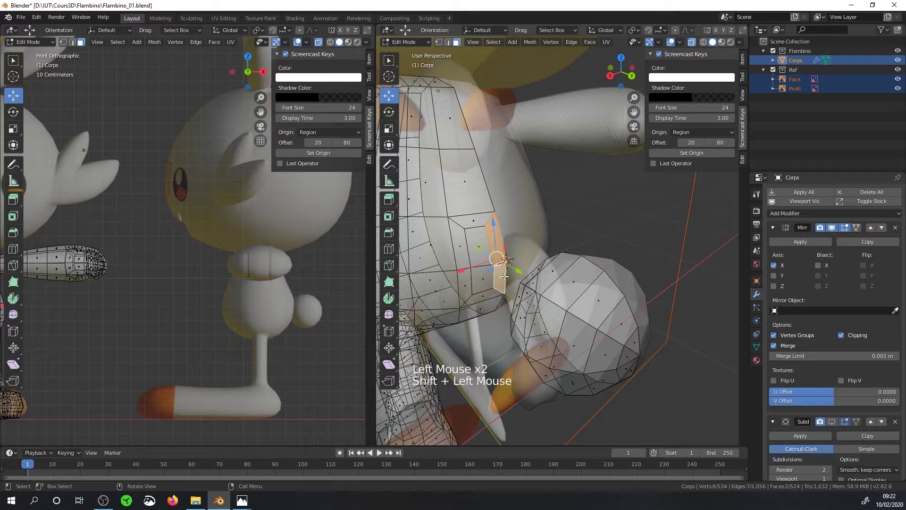
key(x)
click(480, 281)
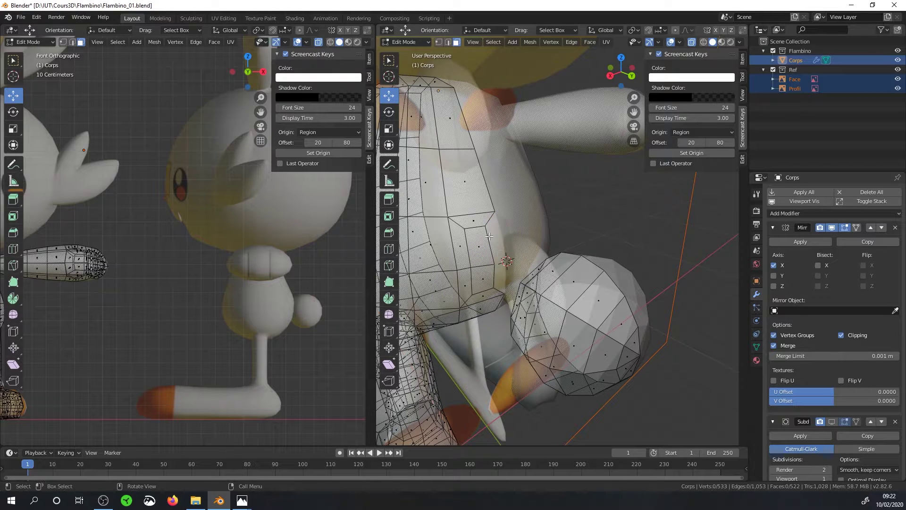
Select the inset's two open inner edges and move them about -0.121 m along X onto the mirror axis.
key(2)
click(489, 239)
shift+click(493, 273)
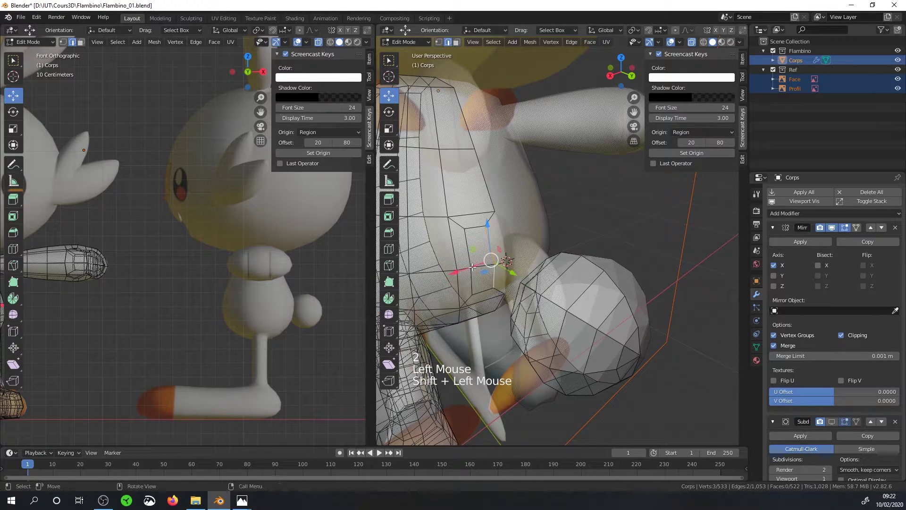
drag(473, 267, 518, 261)
middle_drag(518, 261, 427, 115)
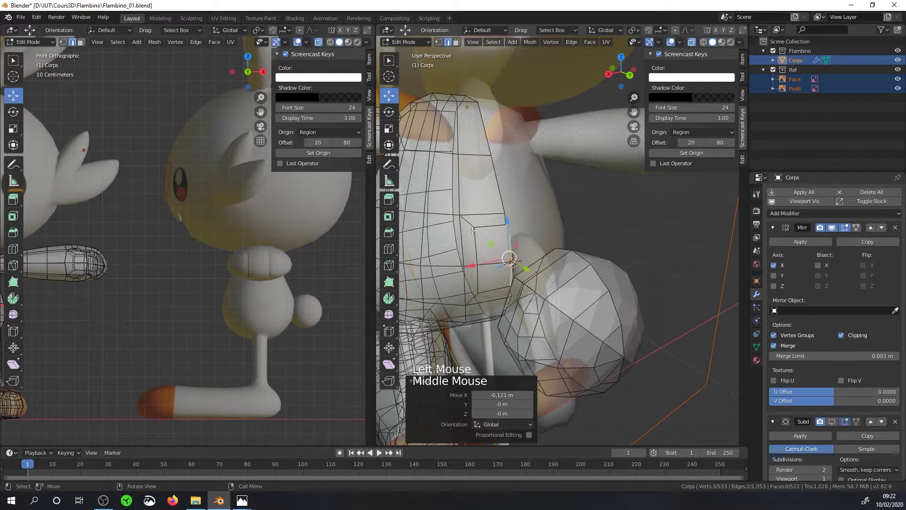
In vertex selection, slide the inset's upper corner vertex along its edges to round the tail outline.
click(427, 60)
click(438, 42)
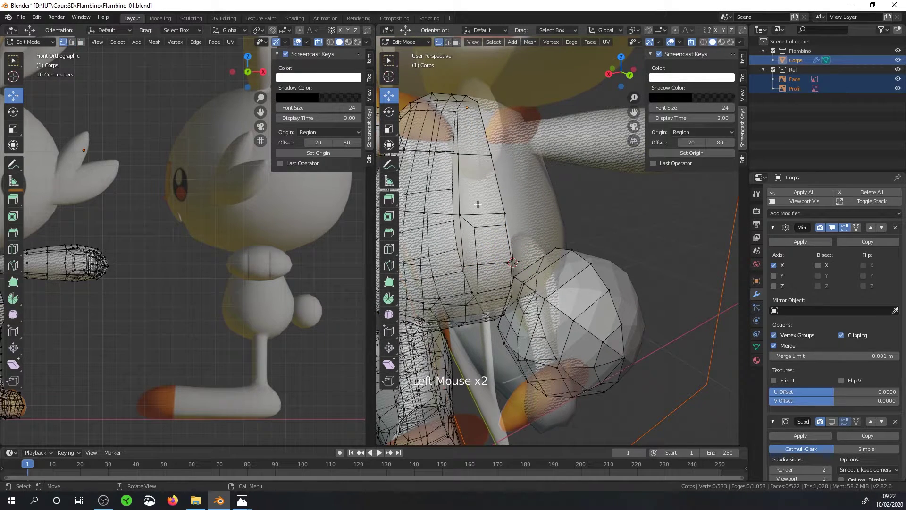
key(g)
key(g)
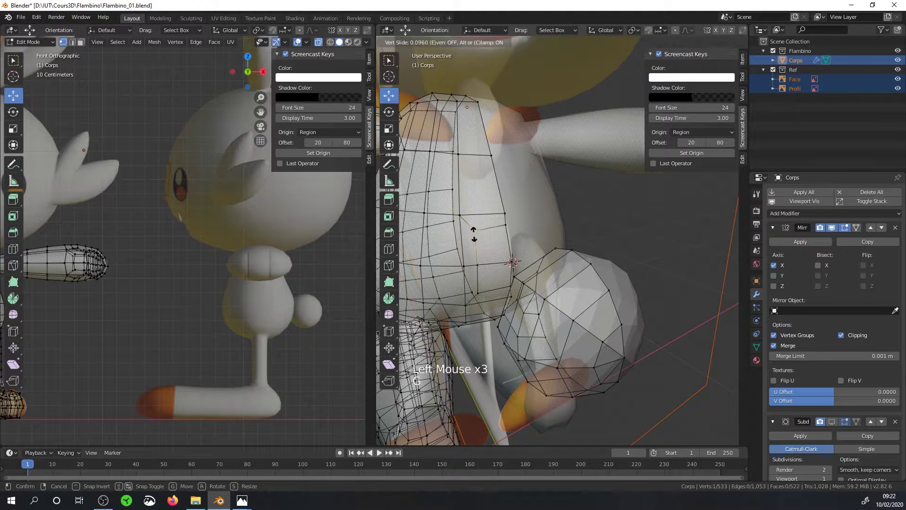
click(476, 244)
key(g)
key(g)
click(487, 238)
Slide the inset's lower corner vertex along its edge by a factor of about 0.202.
click(477, 293)
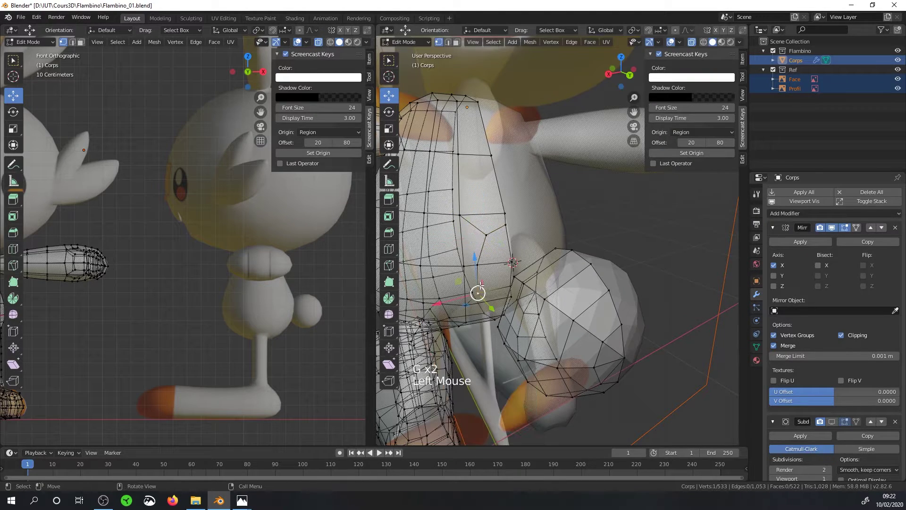
key(g)
key(g)
click(491, 285)
key(g)
mouse_move(492, 280)
middle_down()
mouse_move(578, 258)
mouse_move(476, 276)
middle_up()
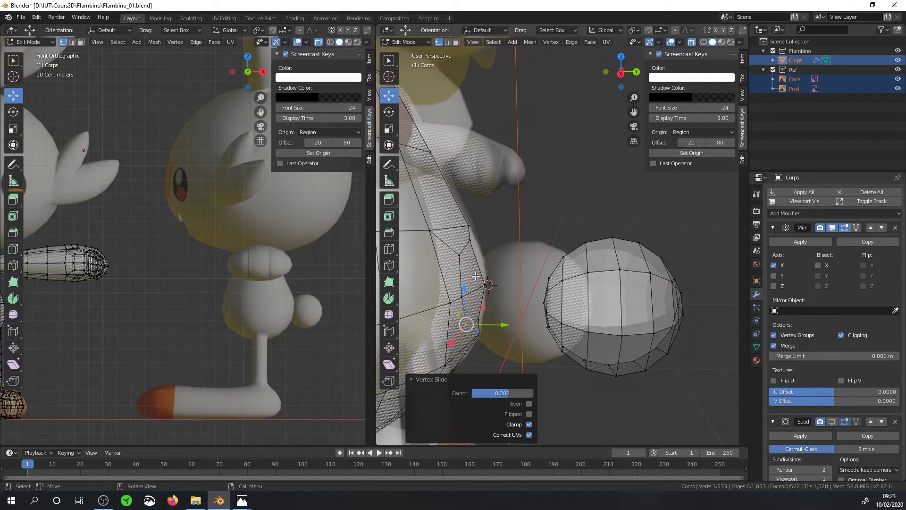
In the right view, box-select the inset's middle vertex on the mirror axis and delete it to open the tail hole.
middle_drag(539, 287, 548, 269)
key(KP_3)
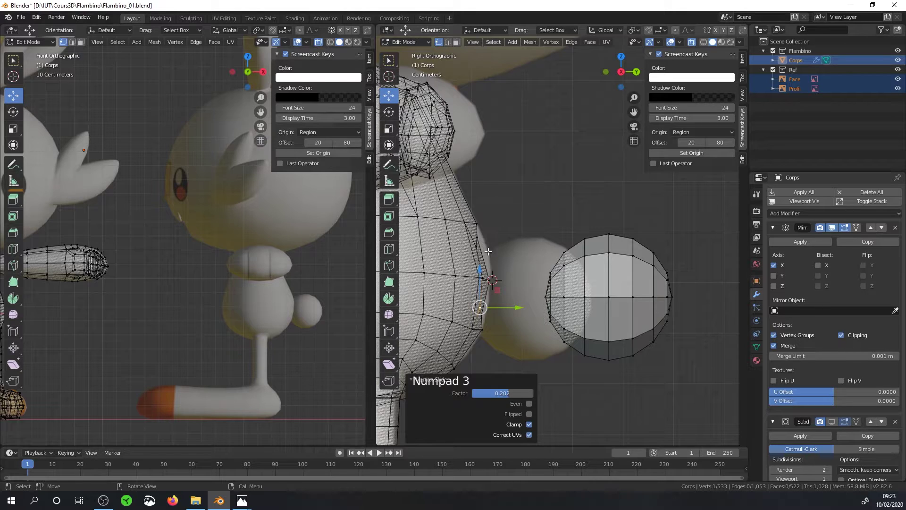
click(497, 325)
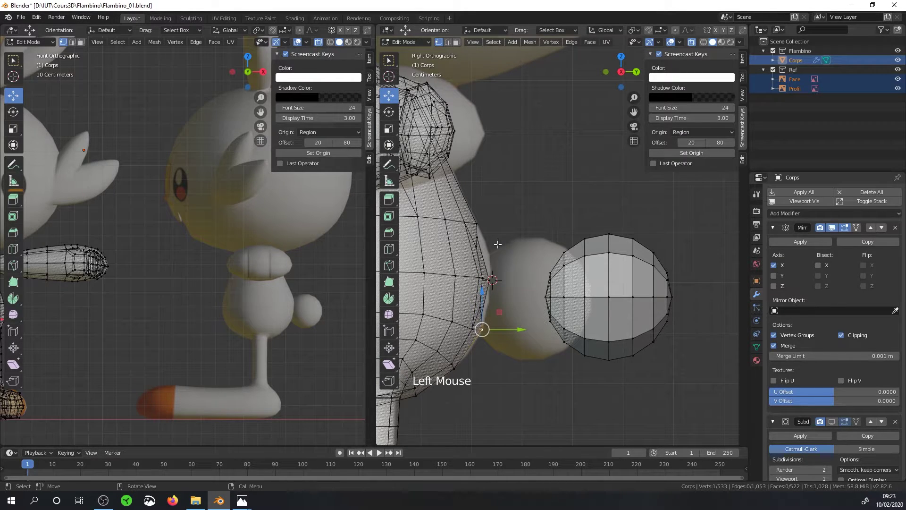
key(a)
key(a)
key(a)
key(b)
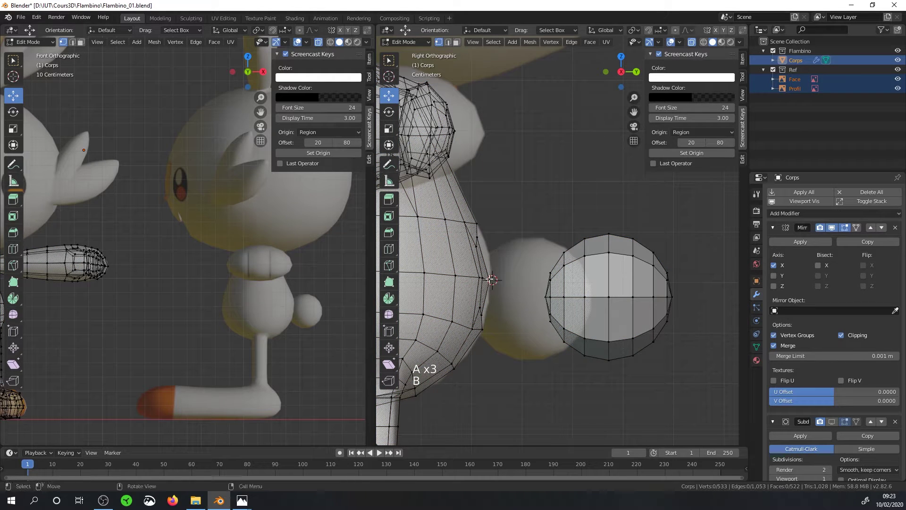
drag(490, 280, 497, 284)
middle_drag(505, 278, 477, 238)
key(Delete)
In the right view, move the hole's upper mirror-axis vertex outward and adjust the lower one to follow the body's rear outline.
click(477, 240)
click(476, 239)
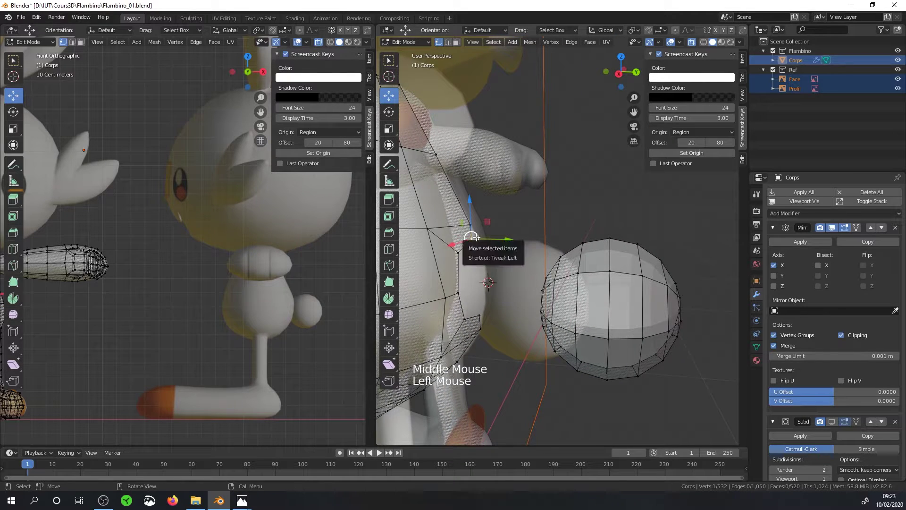
key(KP_1)
key(KP_3)
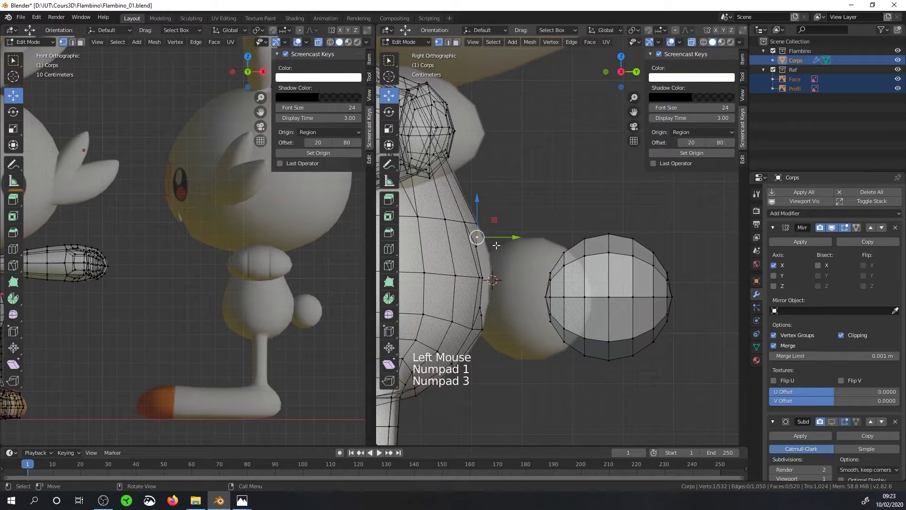
drag(479, 237, 510, 232)
click(490, 310)
click(487, 336)
mouse_move(500, 311)
mouse_down()
mouse_move(493, 324)
mouse_move(499, 314)
mouse_up()
click(489, 316)
Move the hole's middle side vertex inward and reposition its upper corner vertex to round the opening.
click(472, 278)
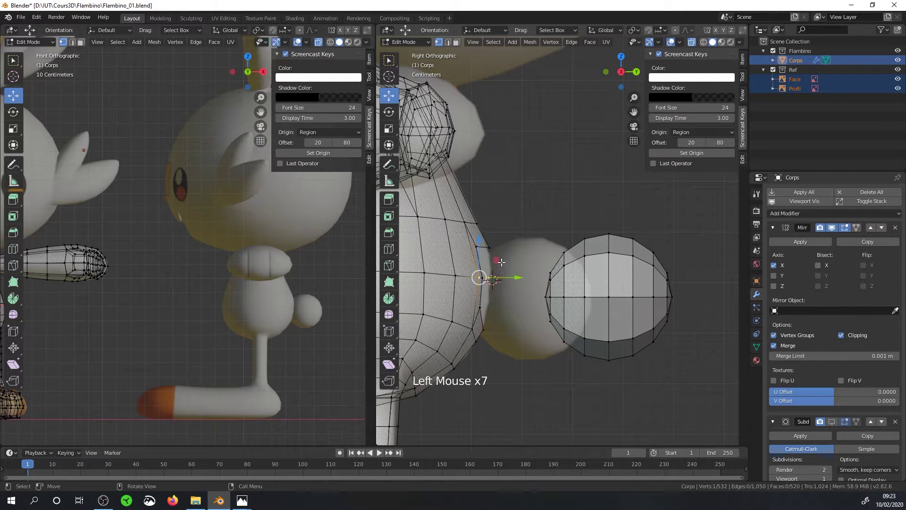
drag(501, 262, 491, 260)
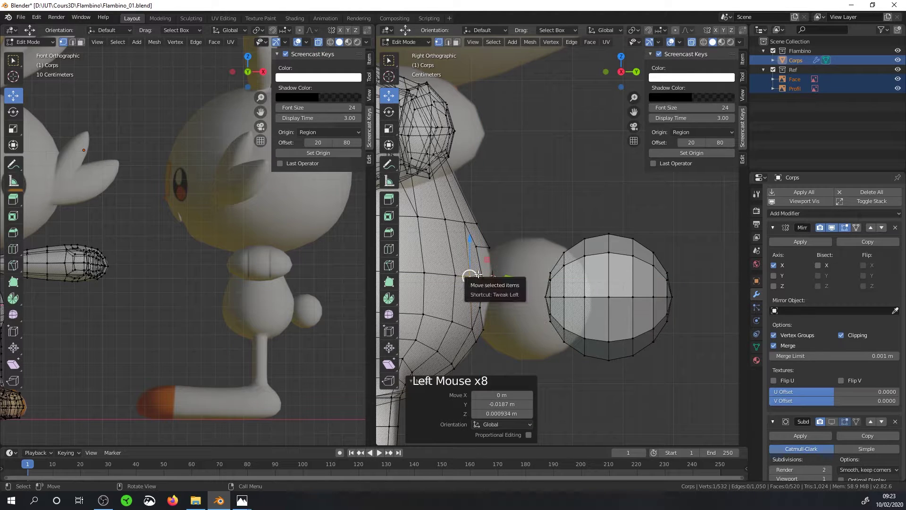
key(ctrl+z)
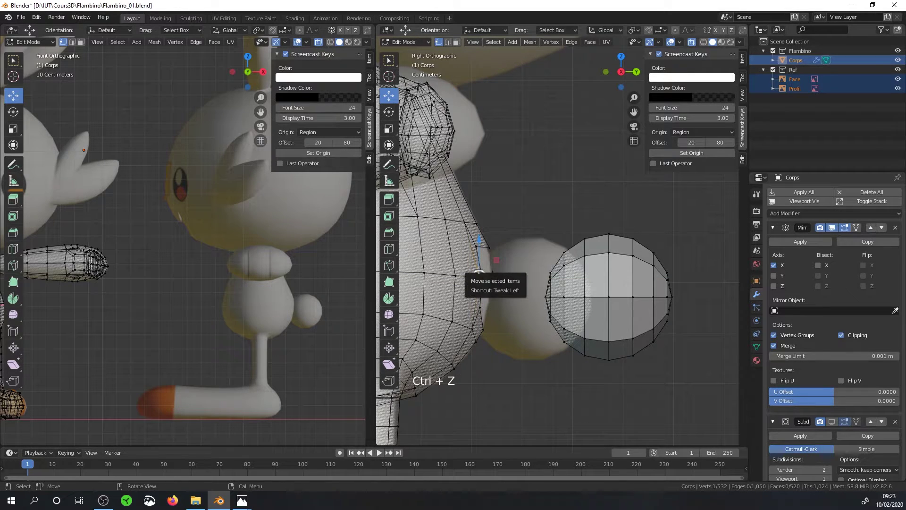
key(g)
click(465, 273)
key(g)
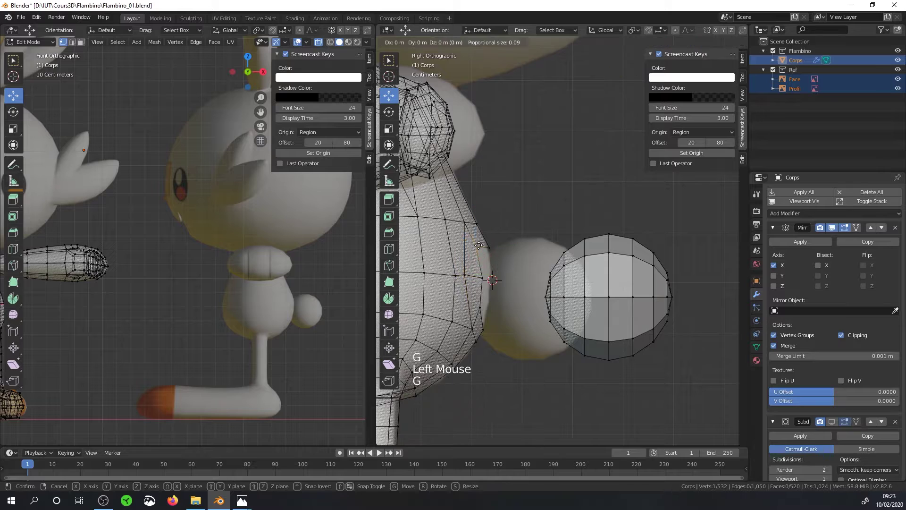
click(479, 255)
Slide the hole's middle side vertex along its edge and adjust the lower corner vertex to even out the opening.
key(g)
key(g)
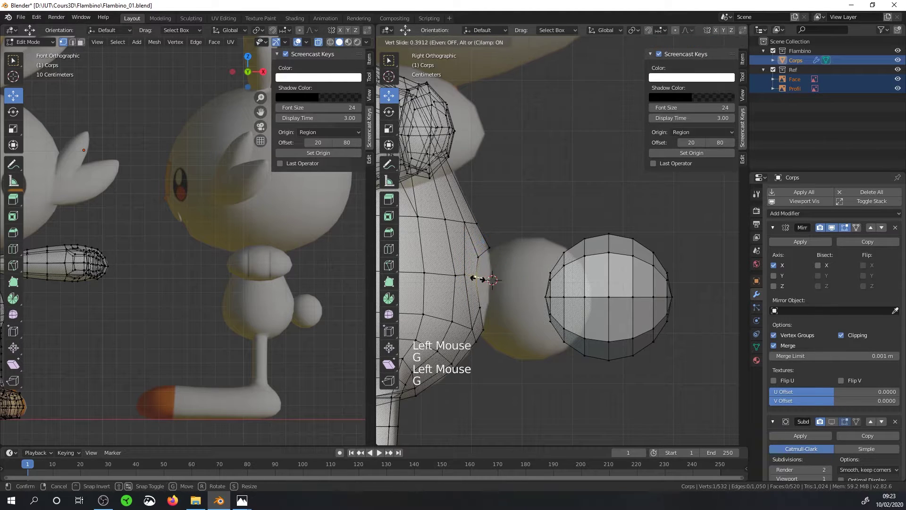
click(473, 277)
key(g)
key(g)
click(481, 306)
mouse_move(492, 280)
mouse_down()
mouse_move(508, 267)
mouse_move(504, 292)
mouse_up()
click(478, 312)
Shift the hole's middle side vertex about -0.0141 m along X to widen the rounded opening.
middle_drag(522, 290, 465, 313)
click(469, 275)
drag(430, 288, 437, 286)
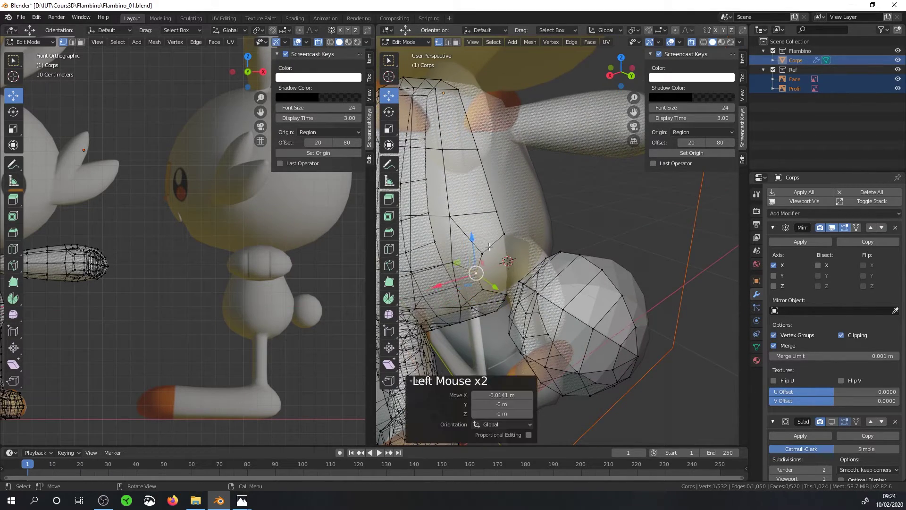
click(489, 246)
mouse_move(489, 246)
middle_down()
mouse_move(596, 218)
mouse_move(563, 287)
mouse_move(545, 298)
mouse_move(526, 301)
mouse_move(483, 248)
middle_up()
Delete the tail half-sphere's pole and the first vertex ring on the side facing the body.
alt+click(553, 290)
shift+click(544, 299)
key(x)
click(543, 299)
Select the edge loops of the body hole and the tail opening, and connect them with Bridge Edge Loops.
alt+click(484, 248)
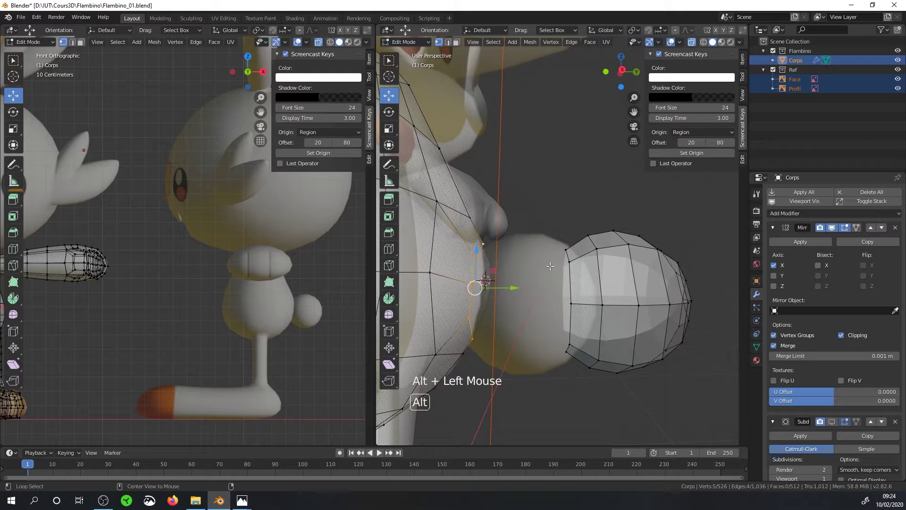
click(448, 42)
alt+click(479, 262)
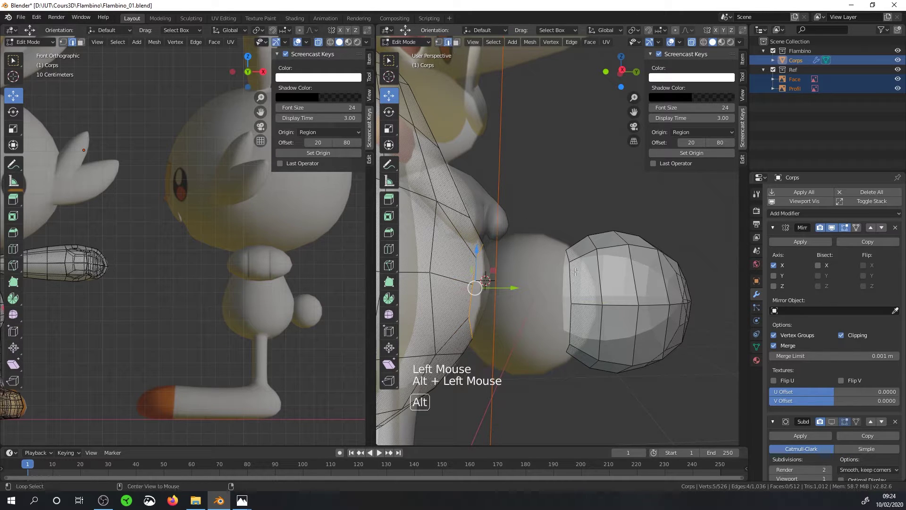
alt+shift+click(519, 258)
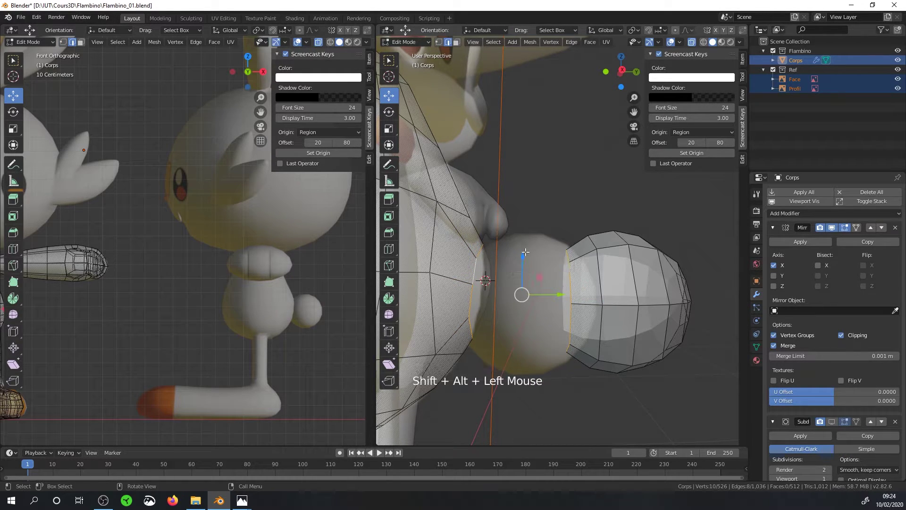
key(q)
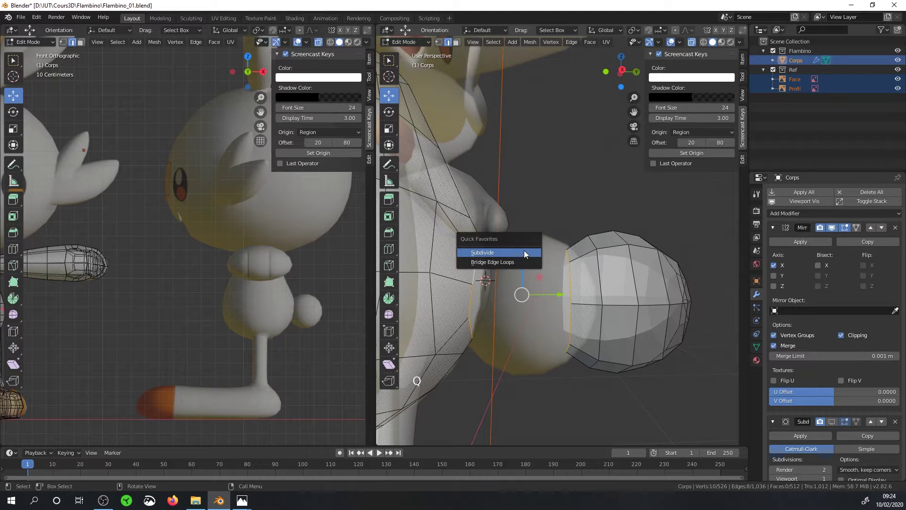
click(505, 262)
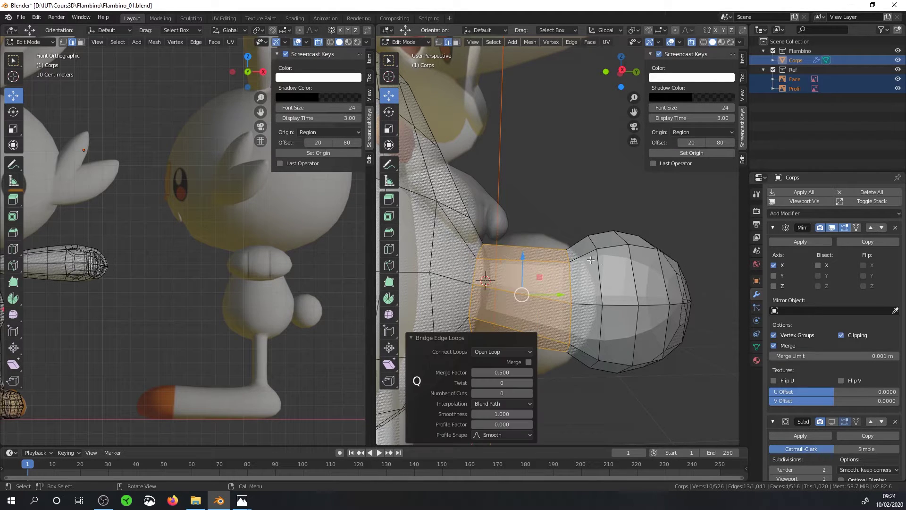
scroll(518, 273, down, 2)
middle_drag(519, 274, 471, 227)
Switch to face selection and box-select all faces of the tail ball in the right orthographic view.
click(457, 42)
middle_drag(542, 160, 638, 269)
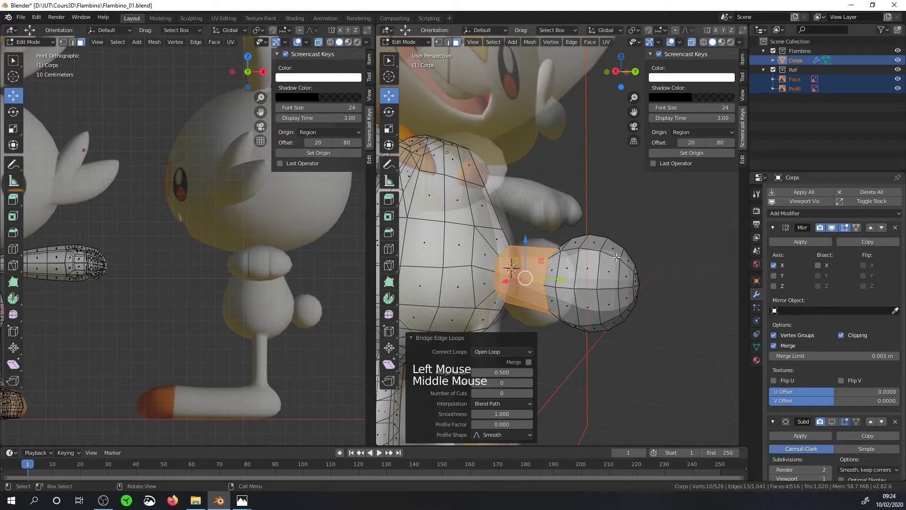
key(KP_3)
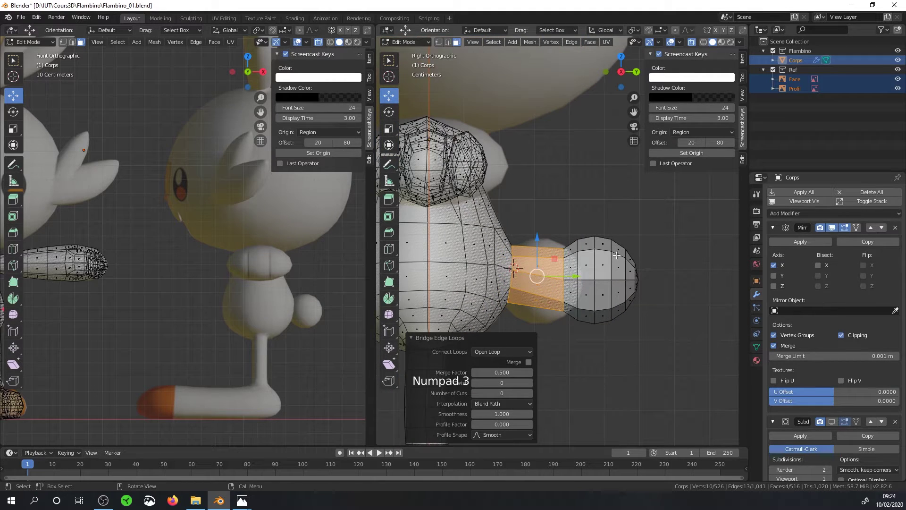
click(388, 60)
drag(678, 353, 564, 228)
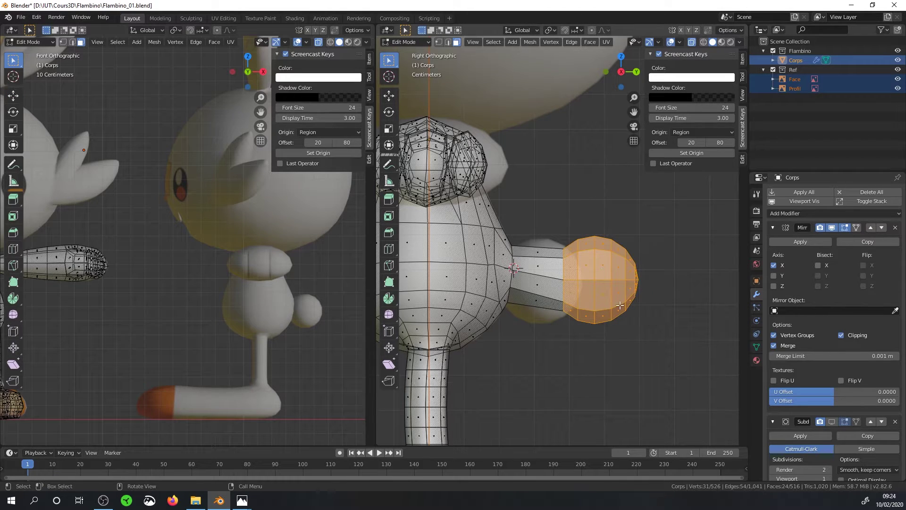
right_click(595, 298)
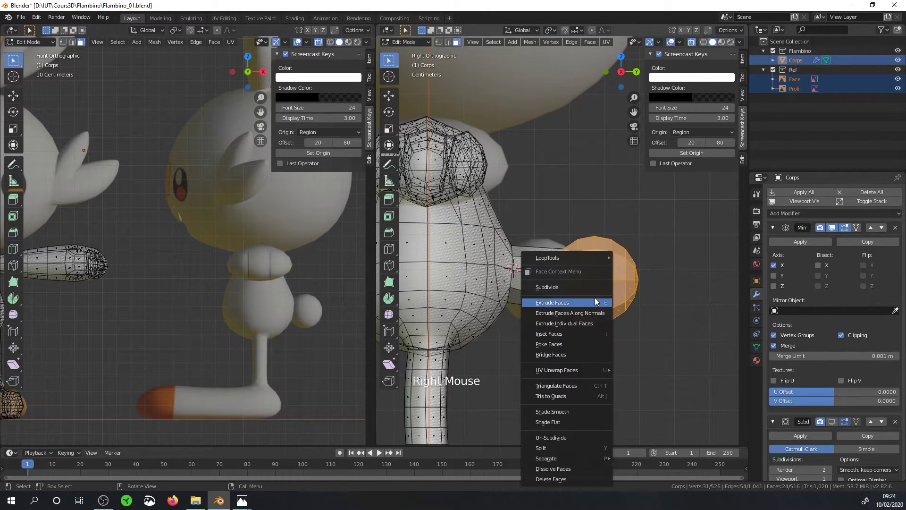
Reselect the tail ball by growing one face ring, and move it about -0.144 m in Y and 0.00403 m in Z against the body.
alt+click(617, 256)
key(ctrl+KP_Add)
key(ctrl+KP_Add)
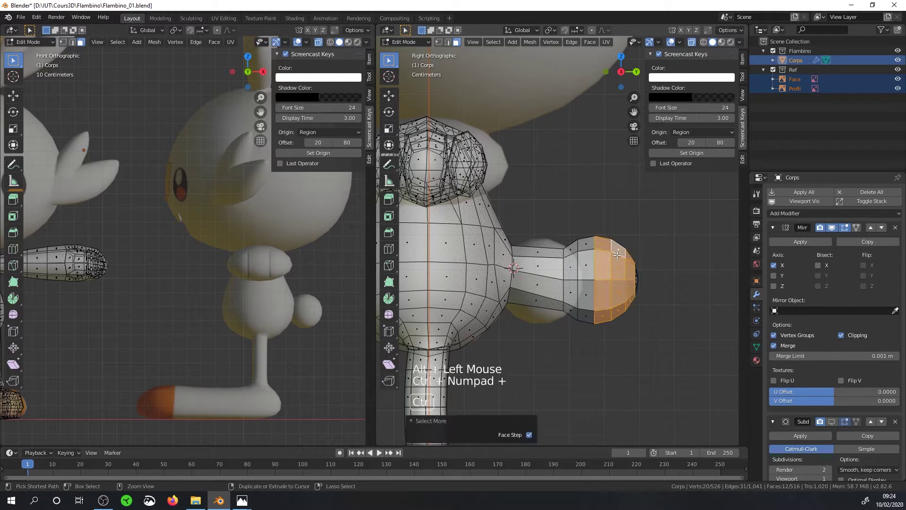
key(ctrl+KP_Add)
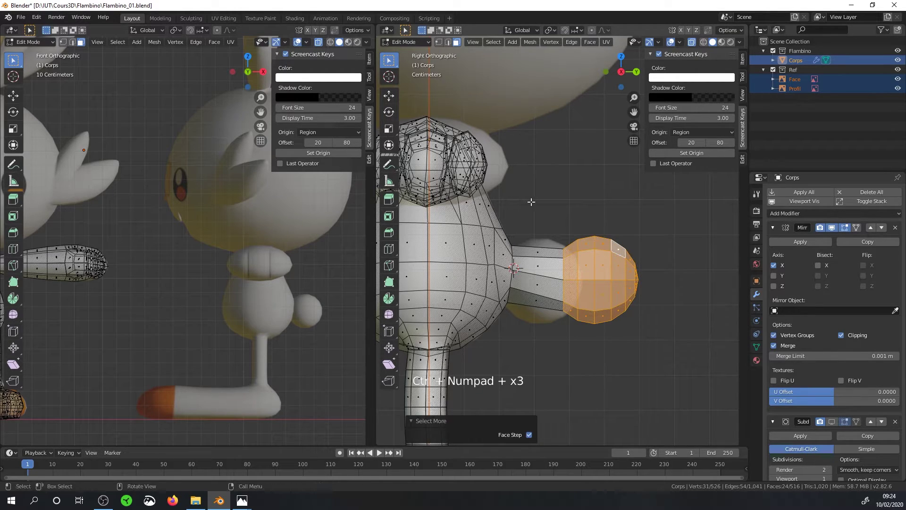
click(390, 96)
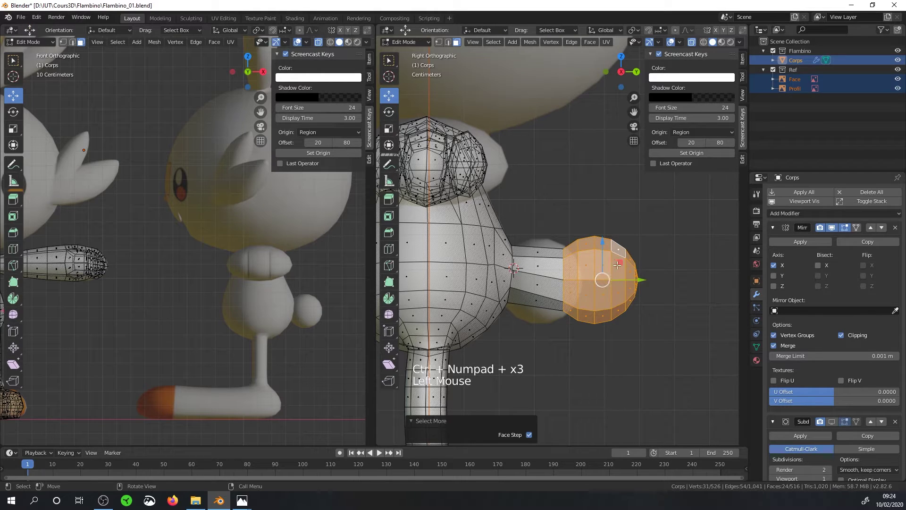
drag(617, 265, 563, 264)
scroll(576, 287, up, 2)
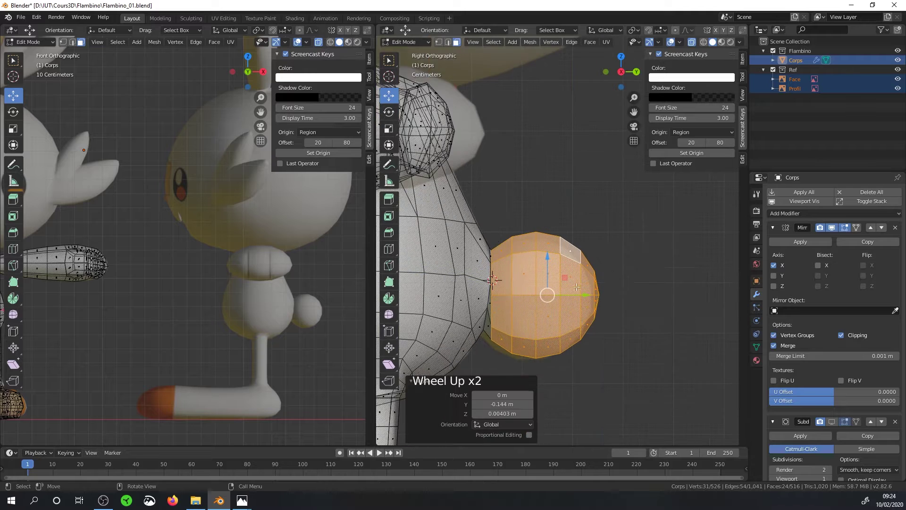
Scale the tail ball to 0.943 and nudge it slightly toward the body to match the side reference.
middle_drag(576, 287, 630, 279)
key(KP_3)
drag(569, 286, 559, 278)
key(s)
click(633, 287)
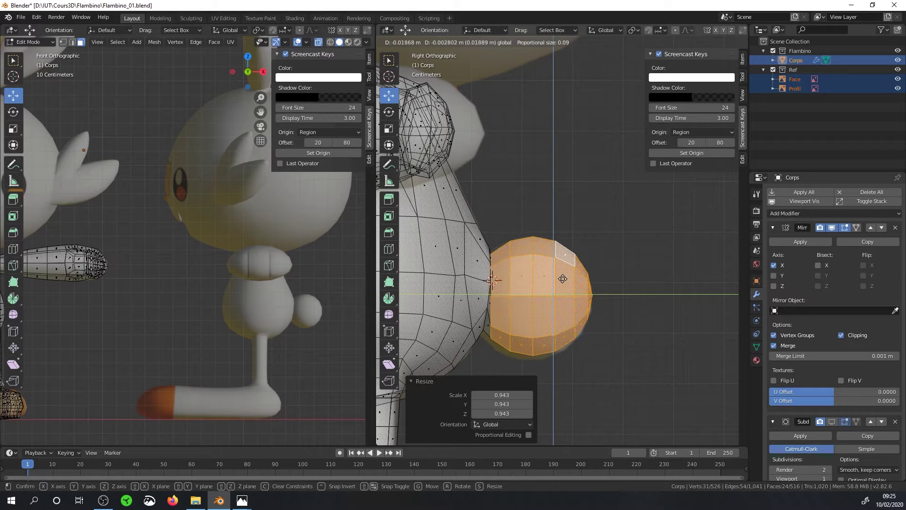
Switch to vertex selection and slide the upper side vertex of the tail junction along its edge on the body.
middle_drag(559, 278, 416, 53)
click(452, 175)
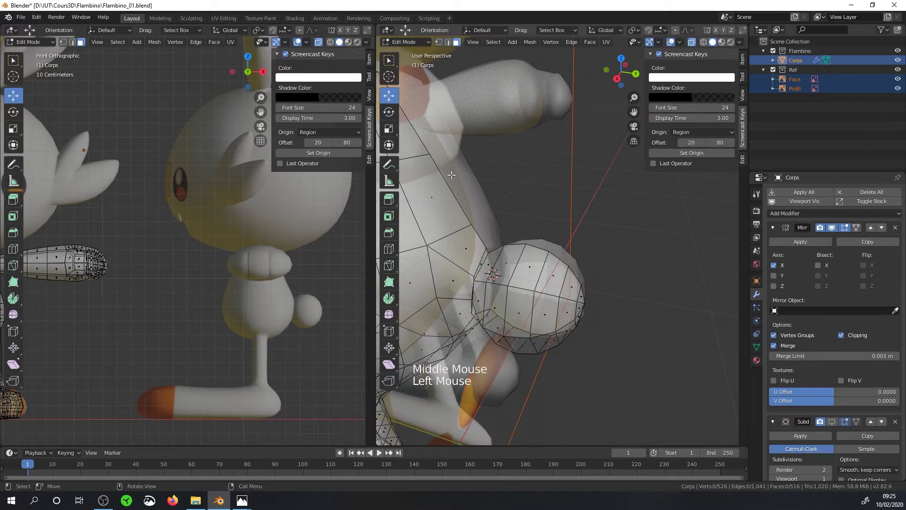
click(439, 42)
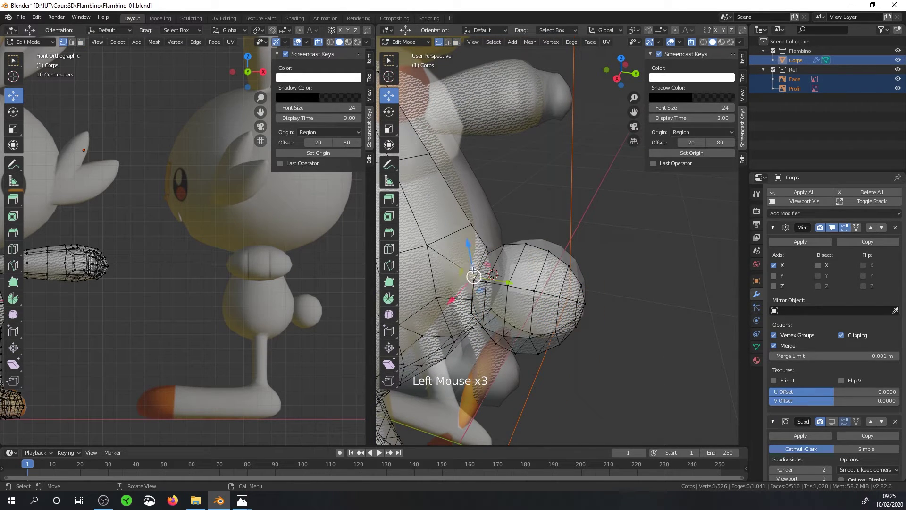
key(g)
key(g)
click(461, 271)
key(g)
key(g)
Slide the neighbouring vertices around the tail junction along their edges to even out the join with the body.
middle_drag(461, 271, 480, 309)
click(485, 298)
click(467, 298)
key(g)
key(g)
click(468, 297)
key(g)
key(g)
click(463, 293)
key(g)
key(g)
key(g)
key(g)
click(489, 261)
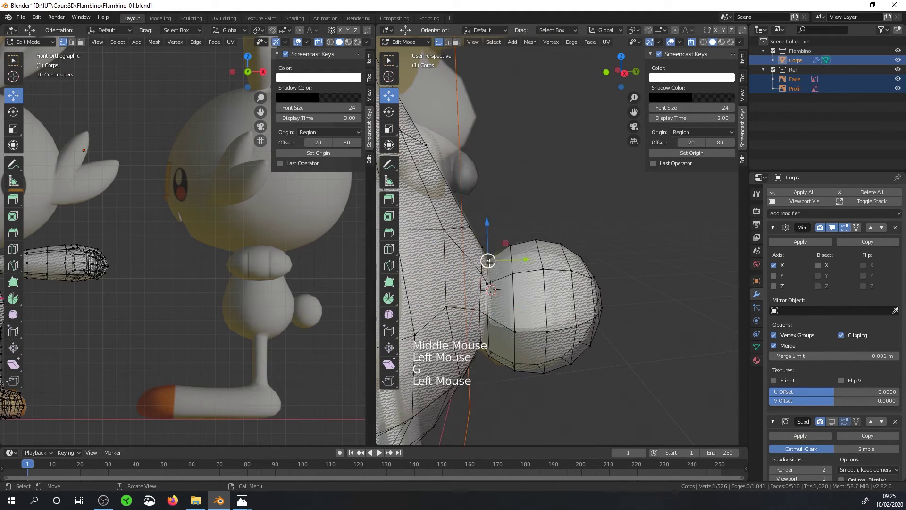
Apply smooth shading to the body in Object Mode and turn off X-ray display in the perspective view.
middle_drag(488, 261, 706, 64)
key(Tab)
scroll(461, 319, down, 2)
right_click(552, 269)
click(552, 270)
scroll(557, 275, down, 4)
click(691, 42)
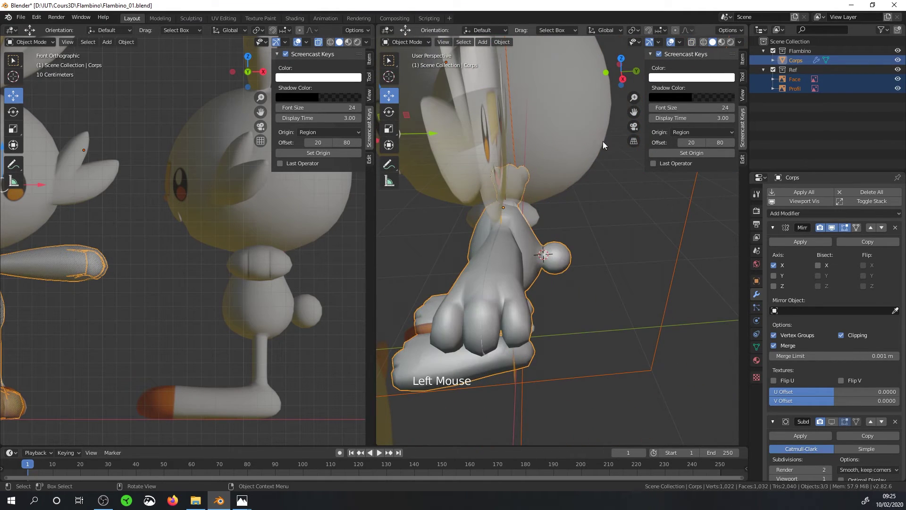
scroll(526, 258, down, 2)
middle_drag(526, 257, 607, 244)
scroll(608, 248, down, 2)
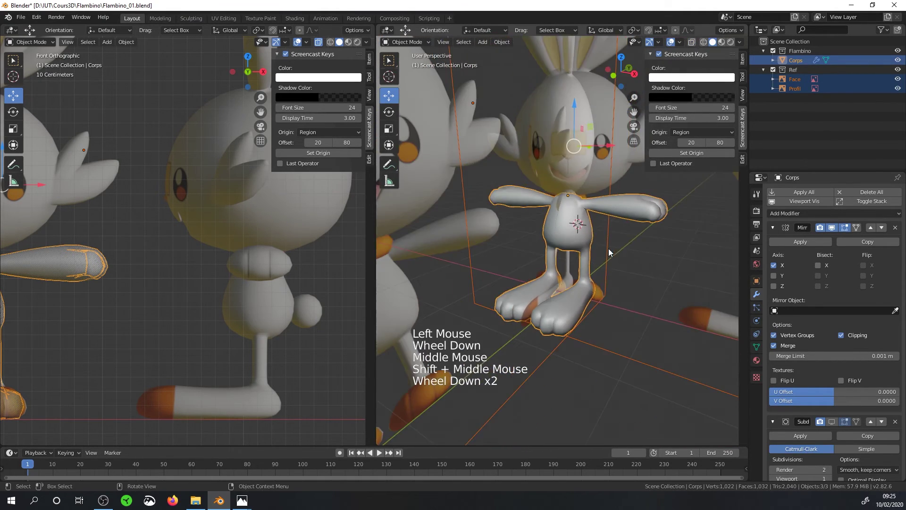